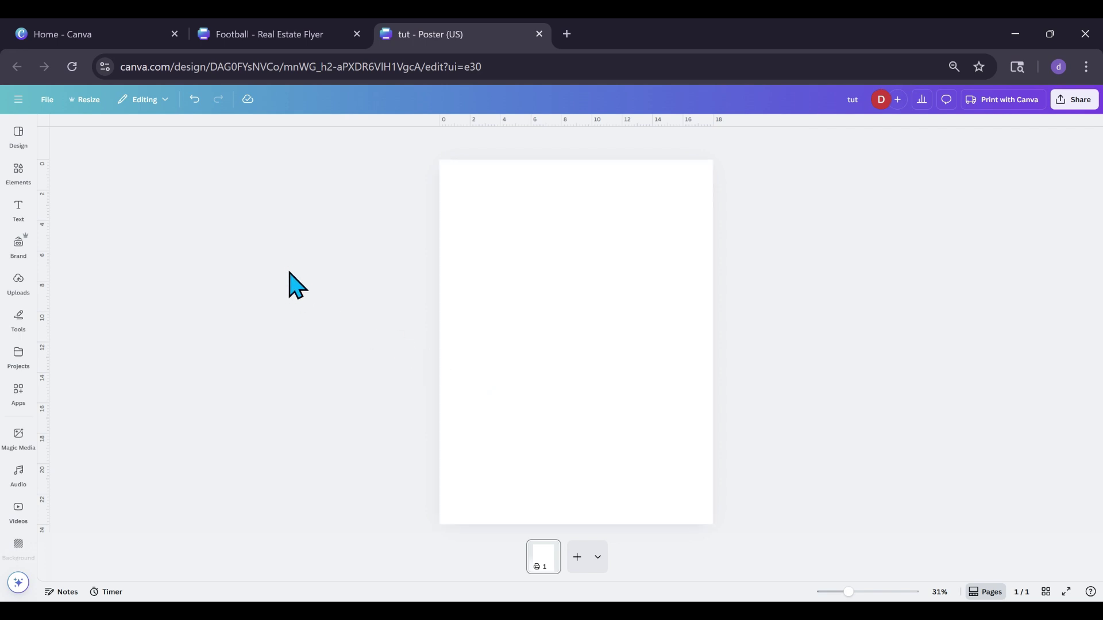
Add the football player, blue-lit stadium and ocean water photos from the recently used elements to the poster
click(21, 181)
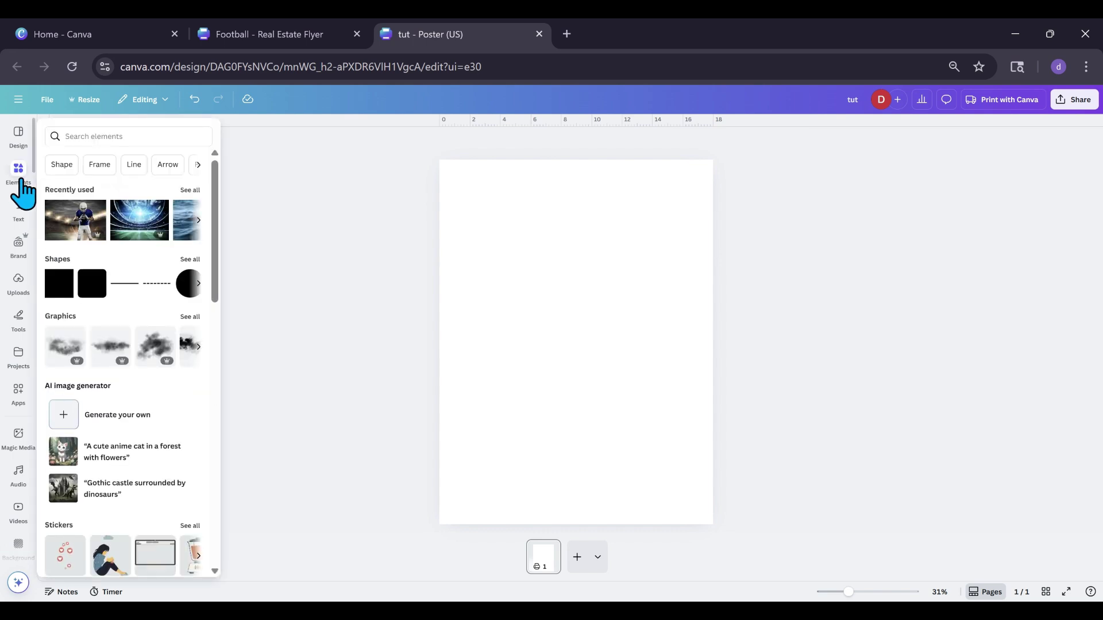
click(68, 237)
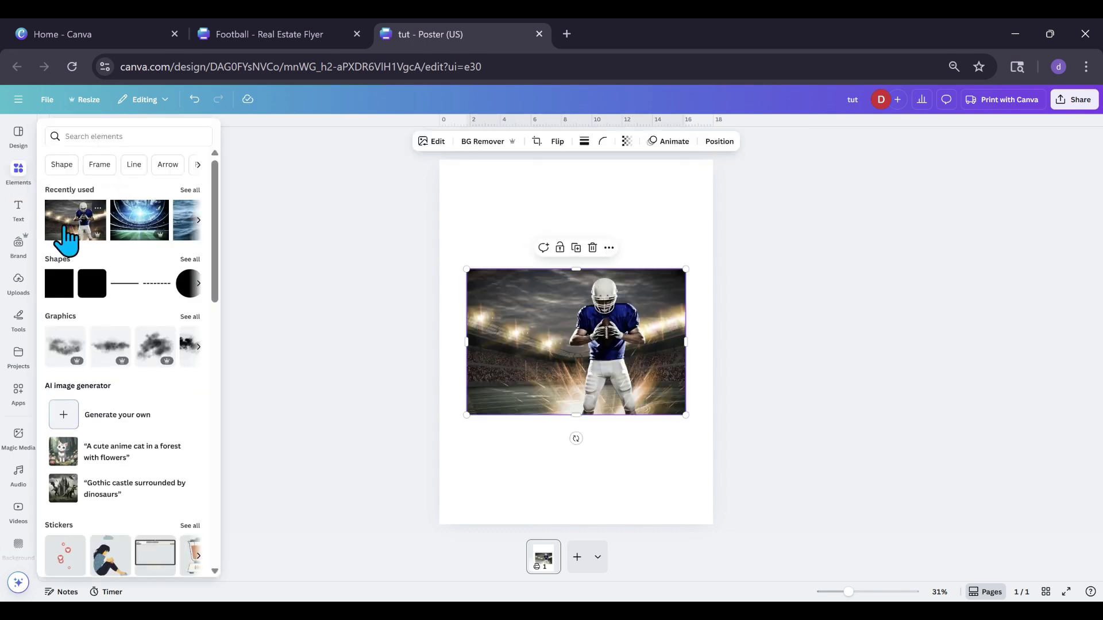
click(131, 244)
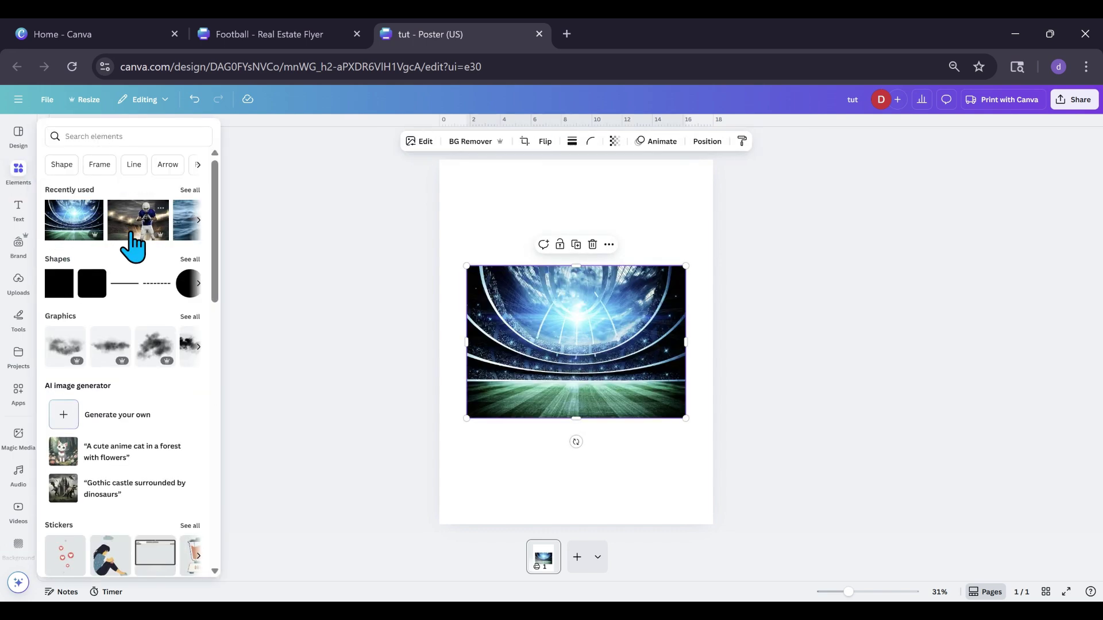
click(180, 233)
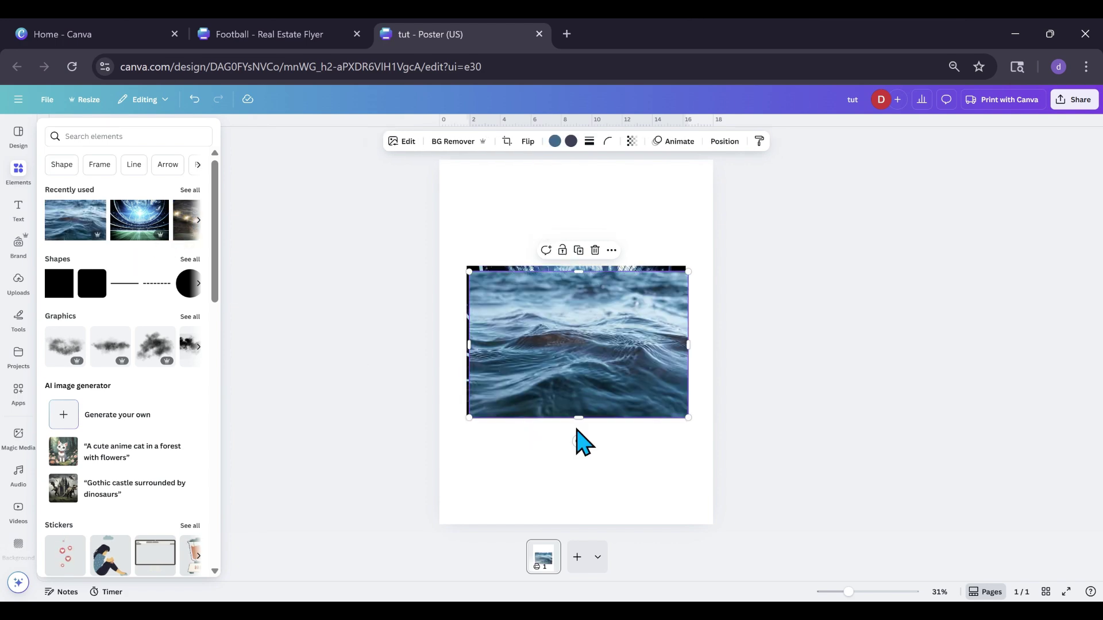
Enlarge the ocean photo across the page's lower half and the stadium photo, about 19.2 by 13.4 in, across the upper half
drag(579, 318, 546, 418)
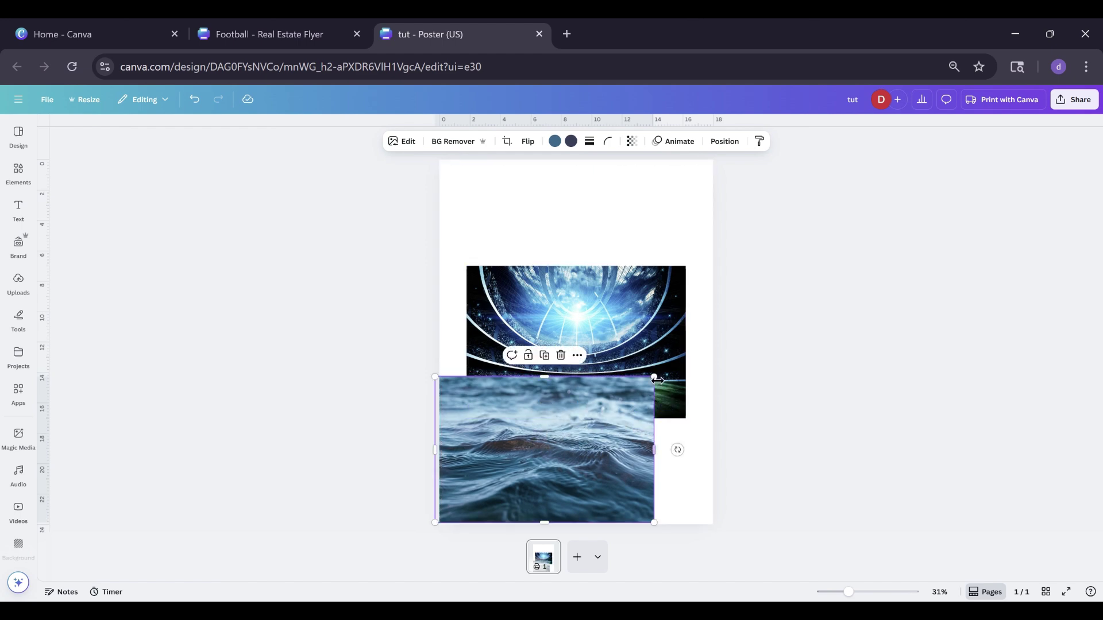
drag(655, 378, 729, 371)
drag(645, 299, 598, 198)
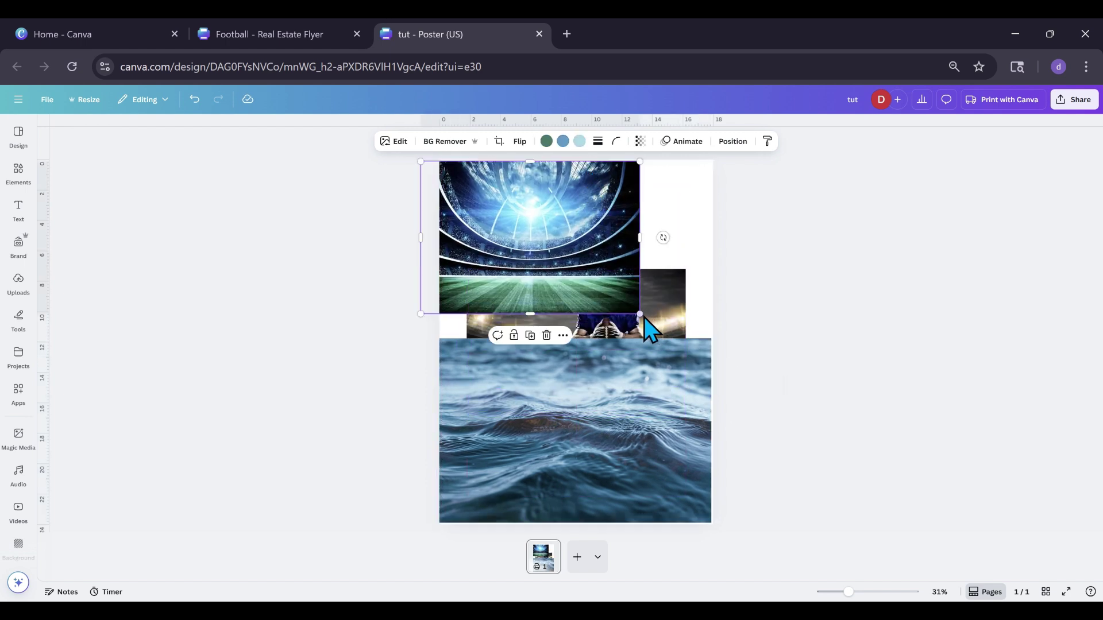
drag(639, 314, 714, 363)
click(709, 506)
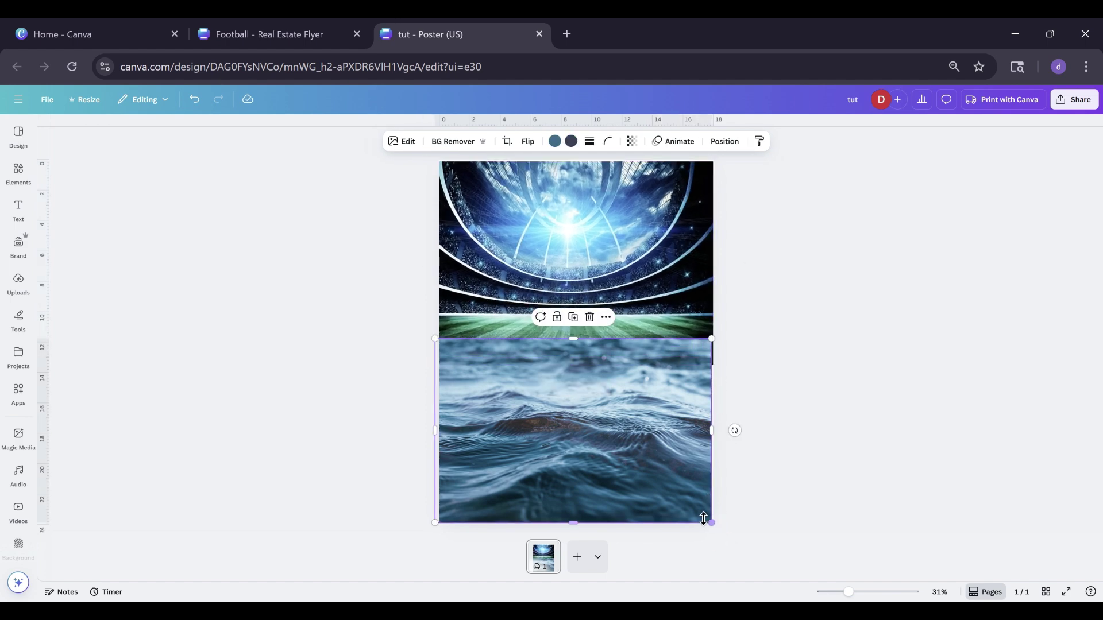
drag(711, 525, 722, 530)
drag(607, 252, 607, 240)
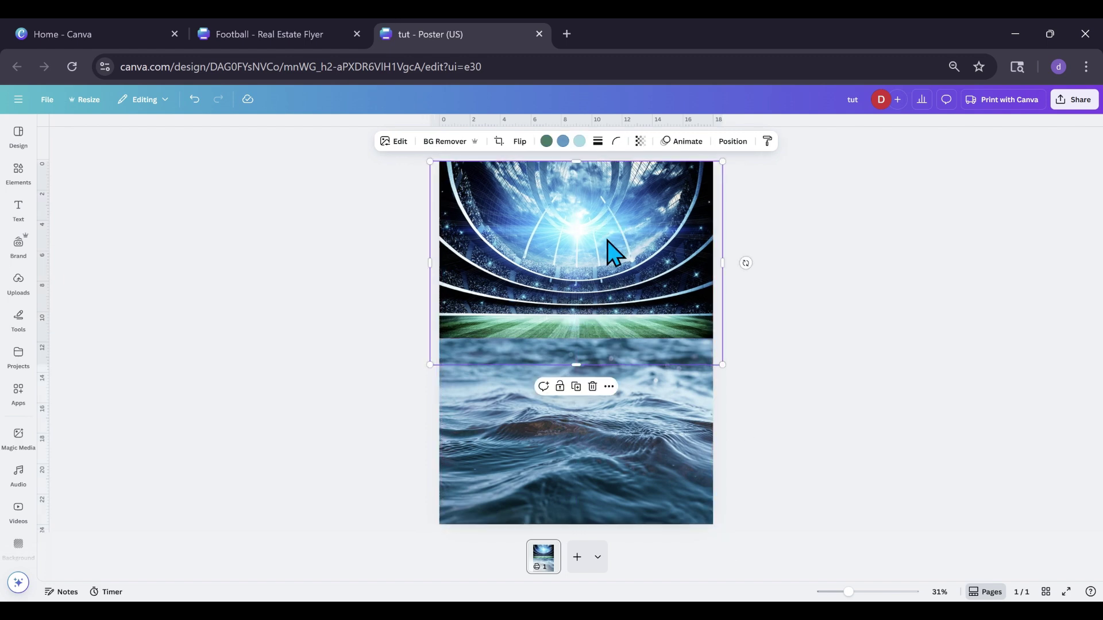
Move the football player photo's layer to the front of the stack, above the ocean and stadium
click(734, 143)
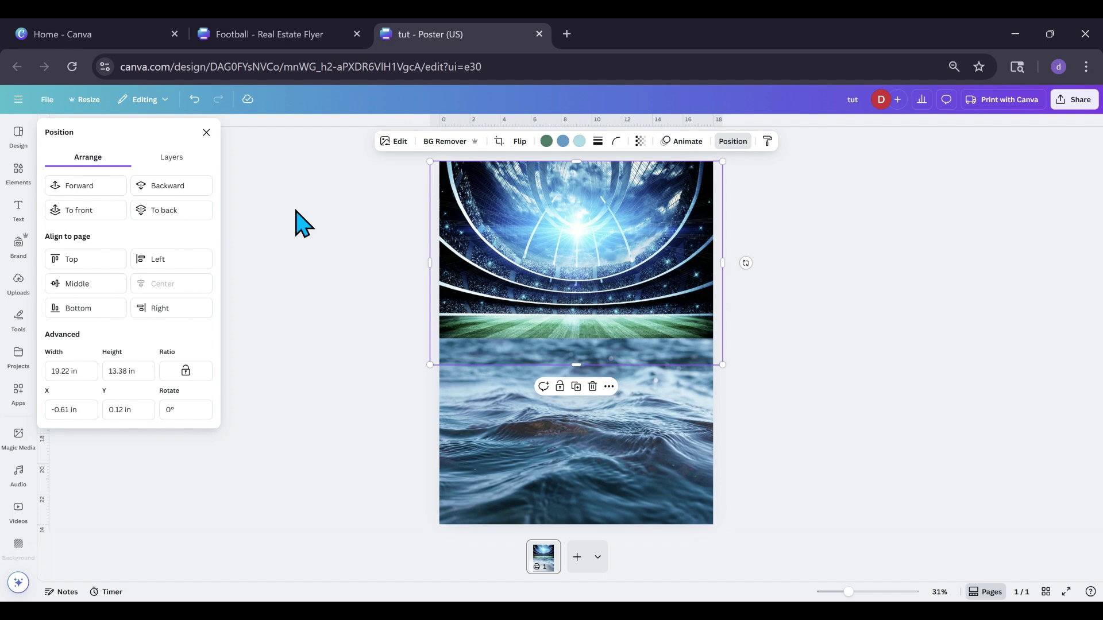
click(172, 158)
drag(194, 290, 195, 216)
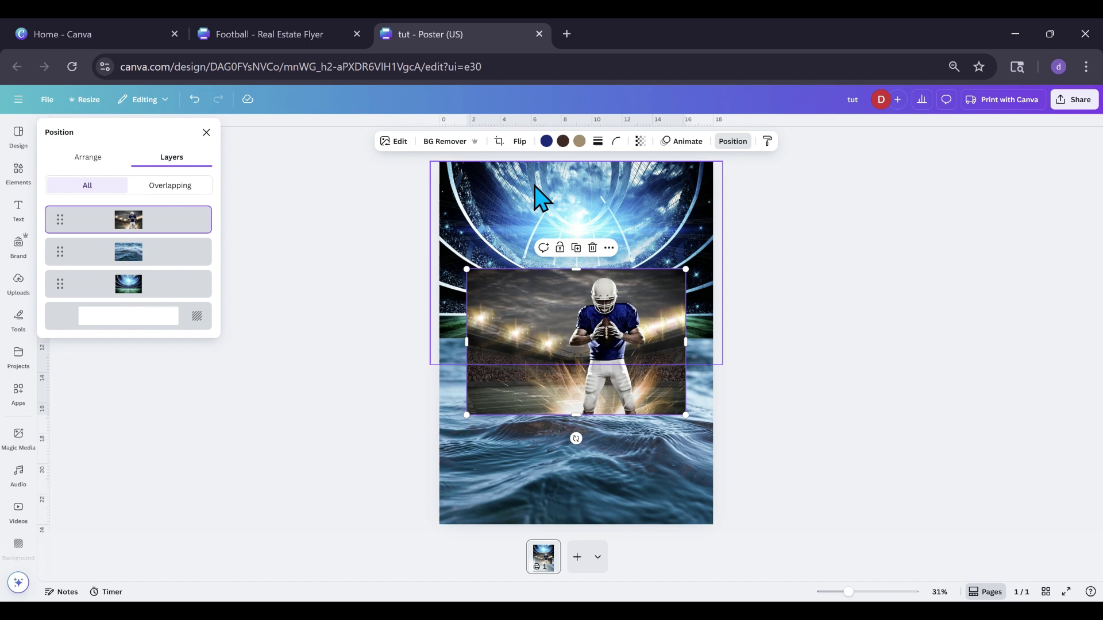
Remove the football player photo's background, crop away its empty side and move the player to the page's upper-right corner
click(445, 141)
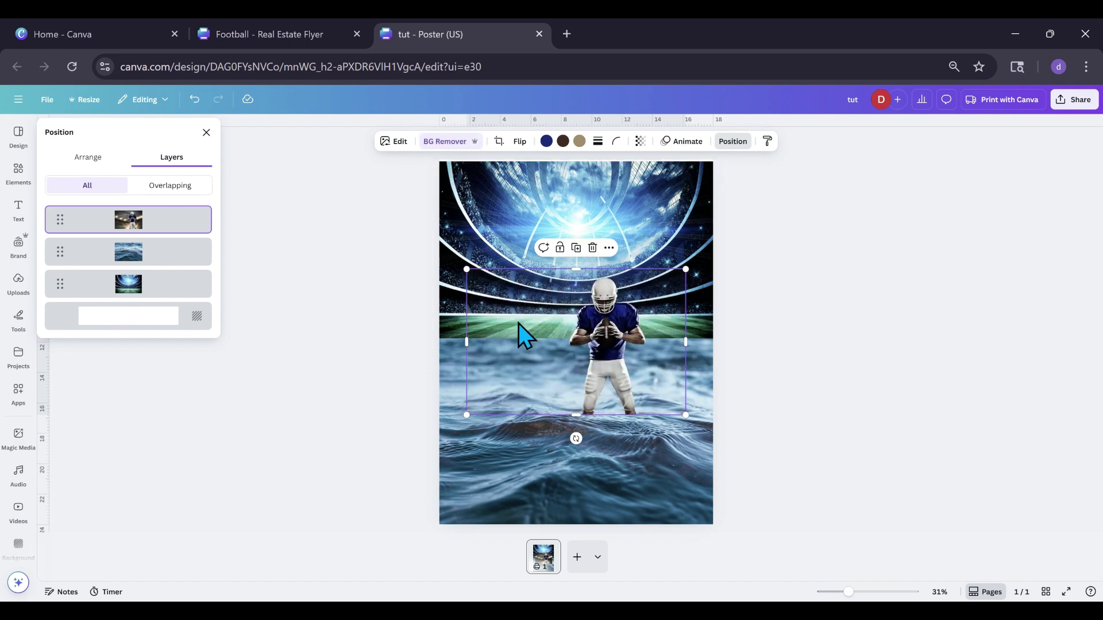
drag(468, 344, 708, 249)
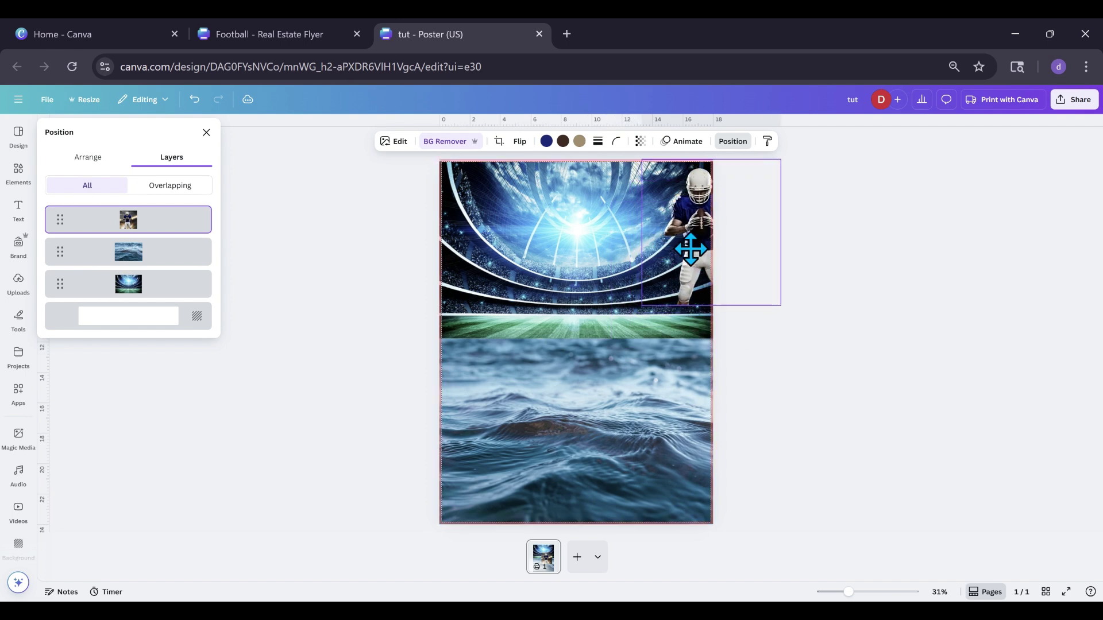
click(475, 381)
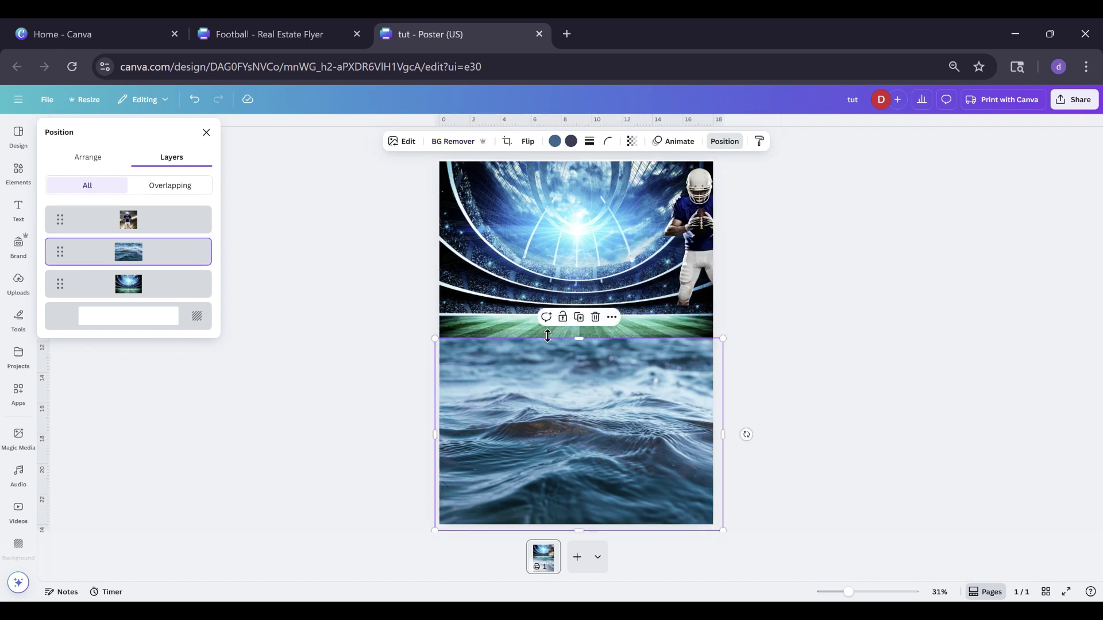
Enlarge the stadium photo from two opposite corners so it extends past the page's upper and side edges
click(504, 259)
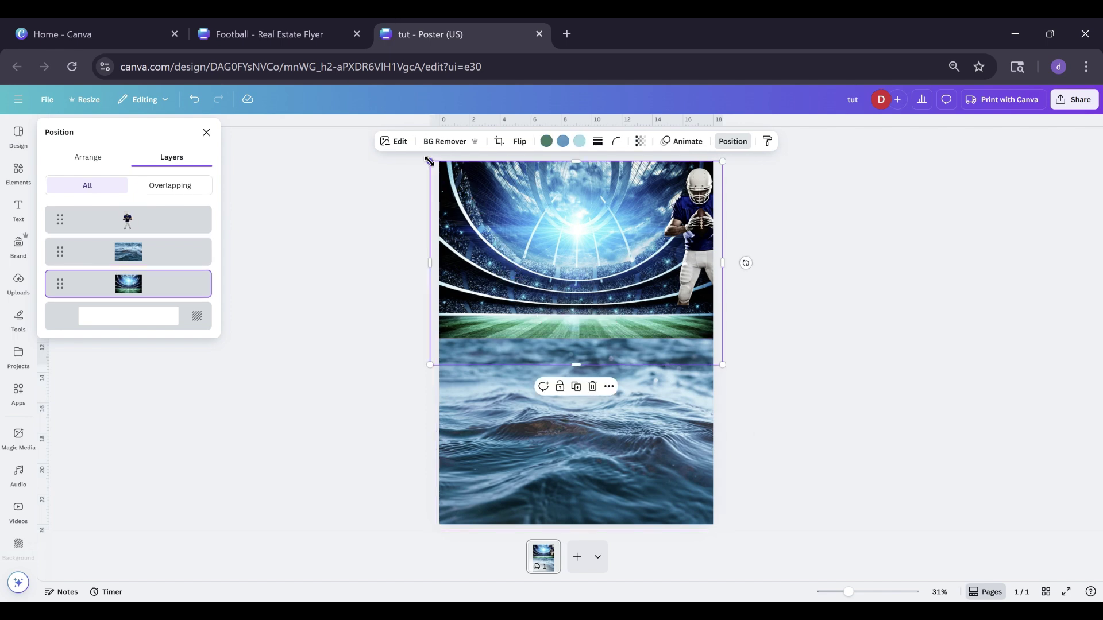
drag(428, 161, 408, 145)
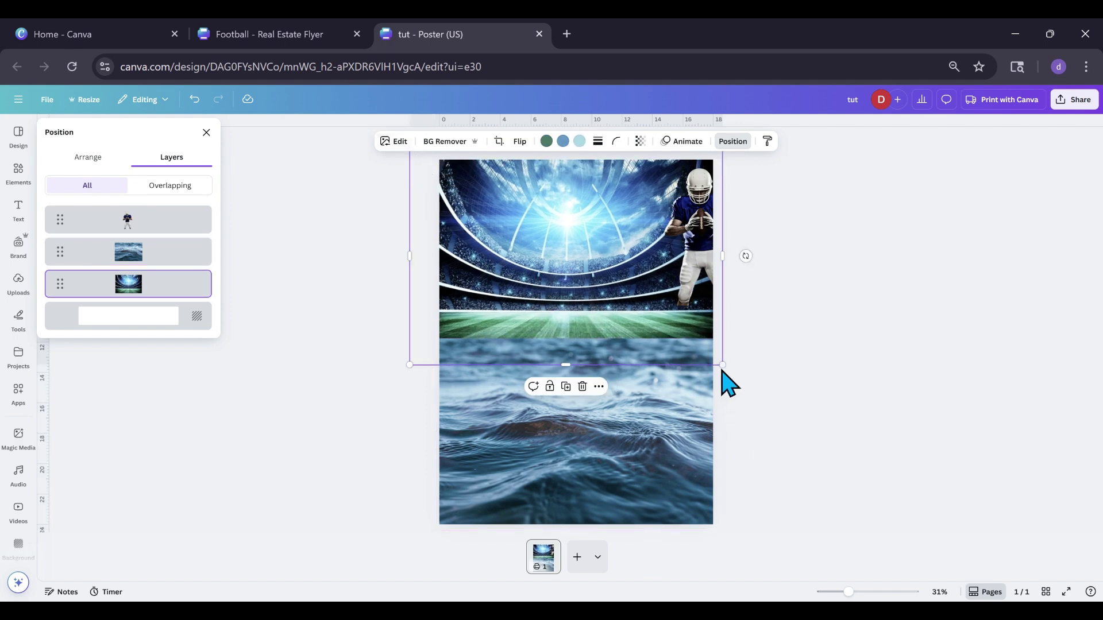
drag(724, 371, 742, 383)
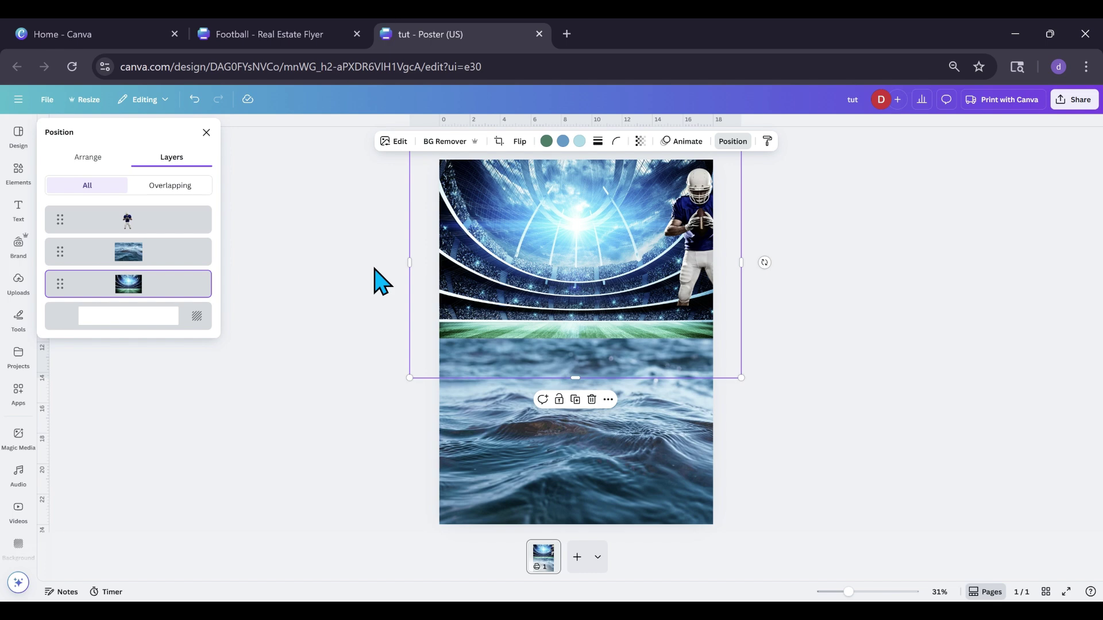
click(204, 134)
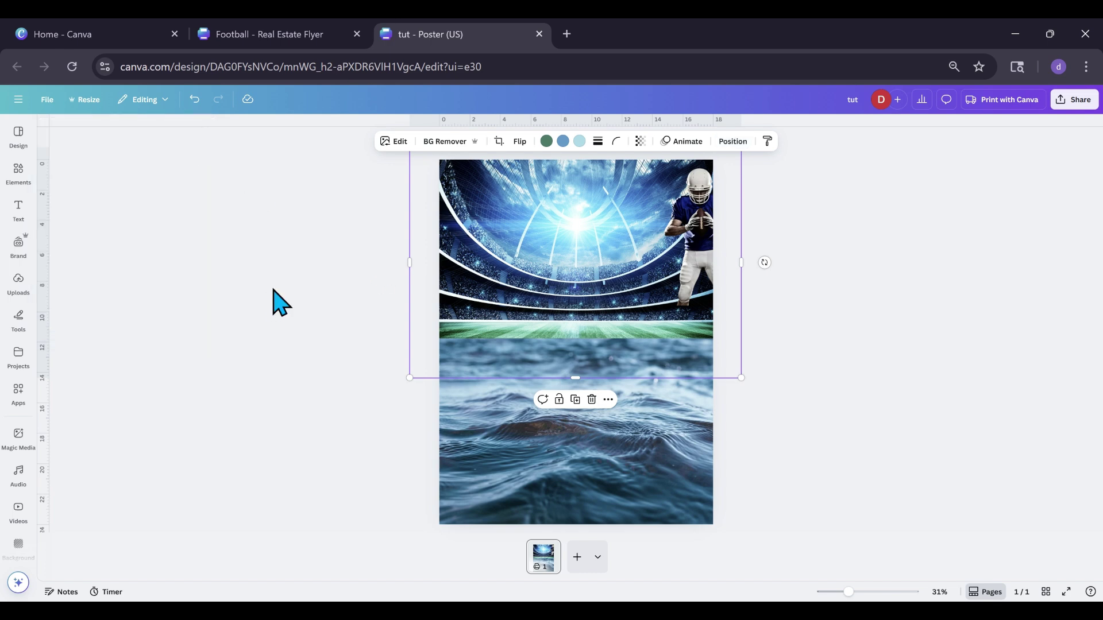
Search the Canva apps for "image blender" and open Image Blender
click(19, 392)
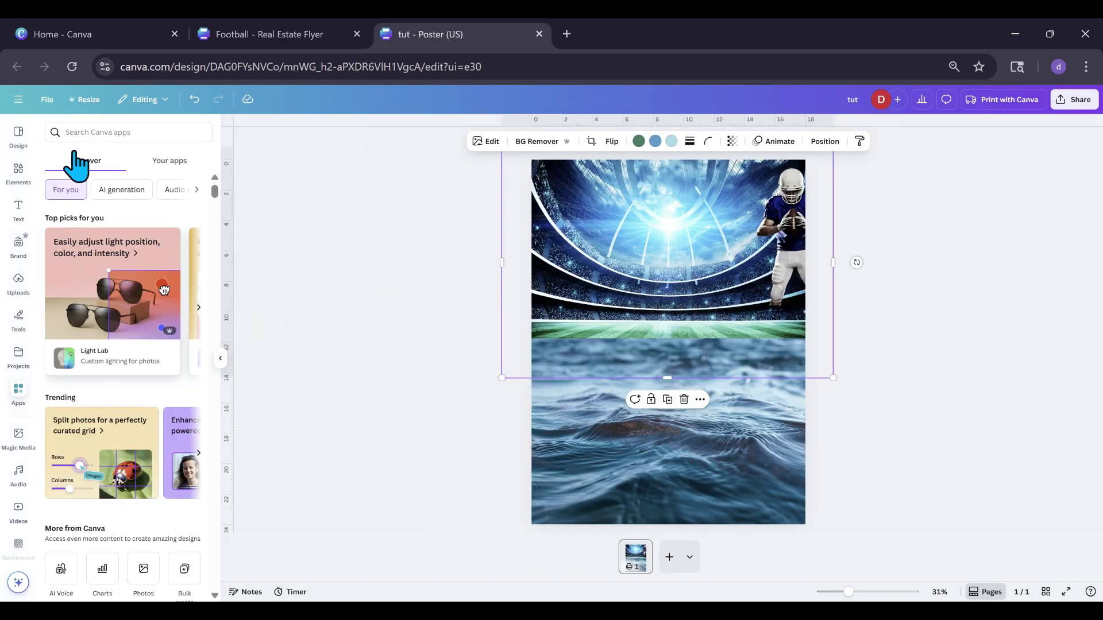
text(i)
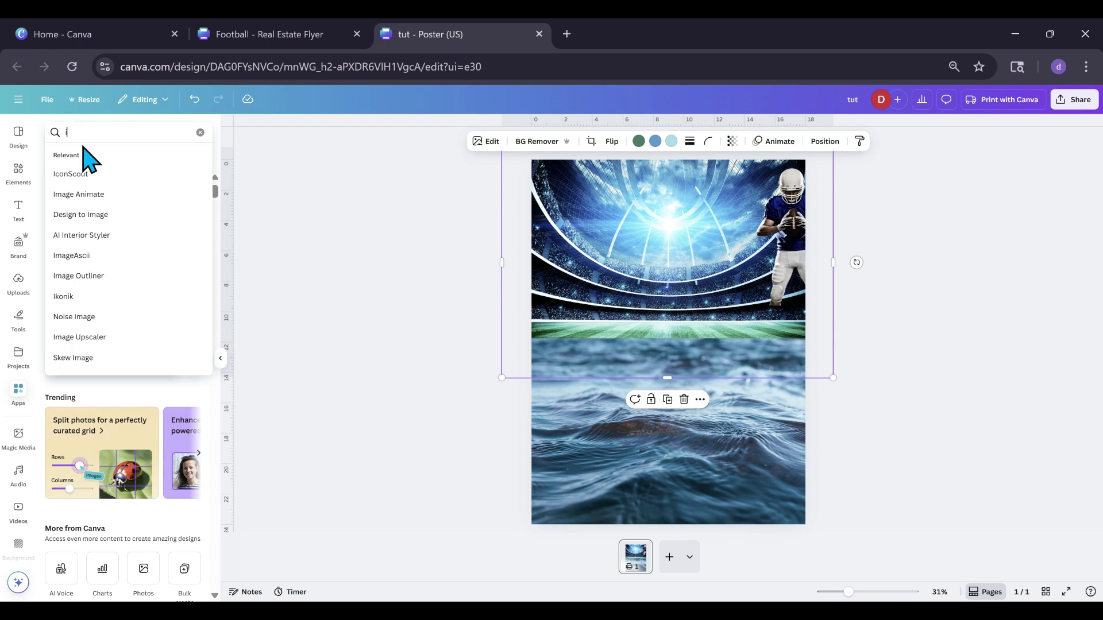
text(mage b)
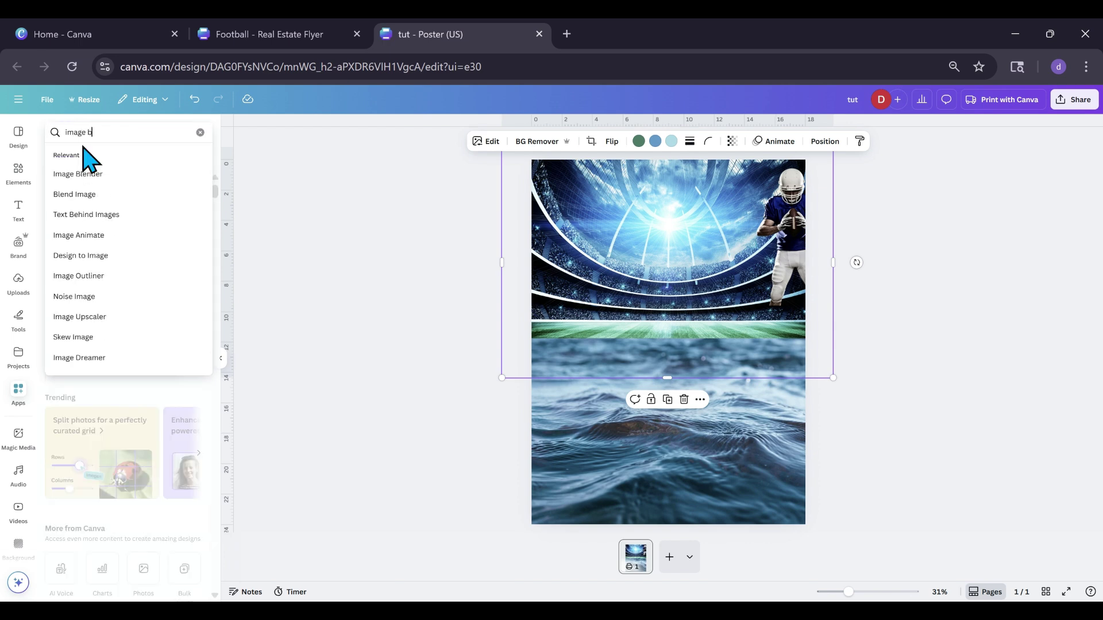
text(lender)
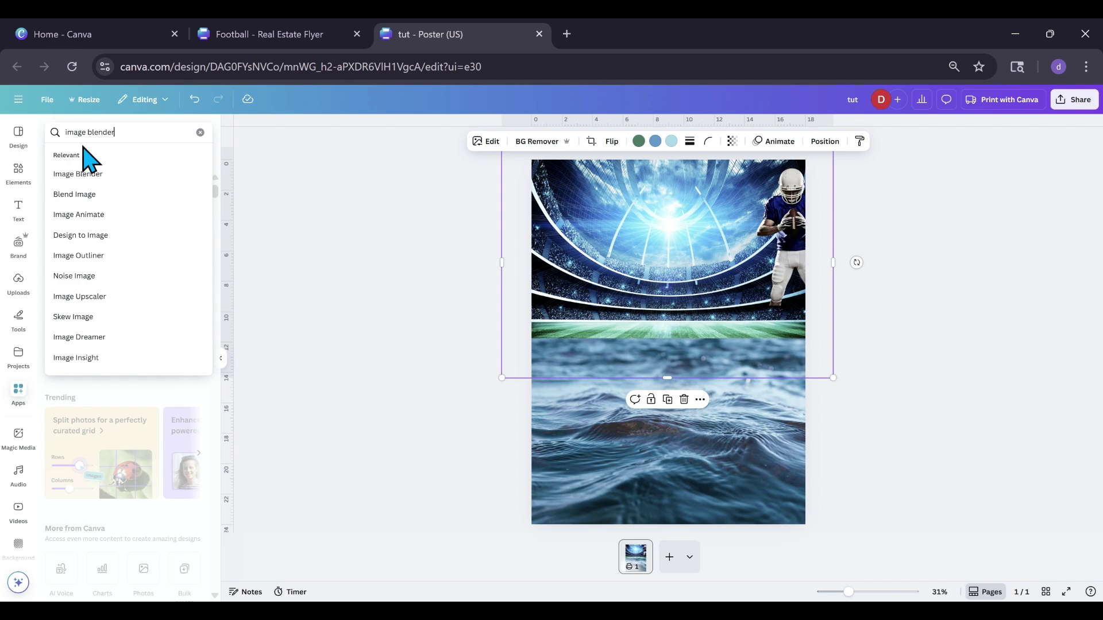
key(Return)
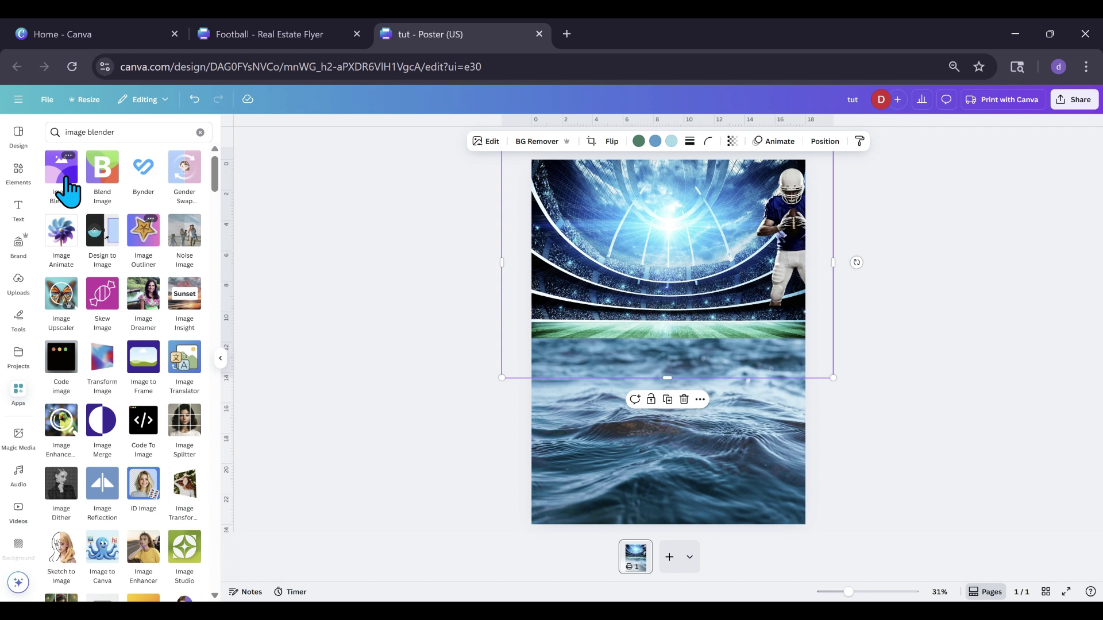
click(61, 175)
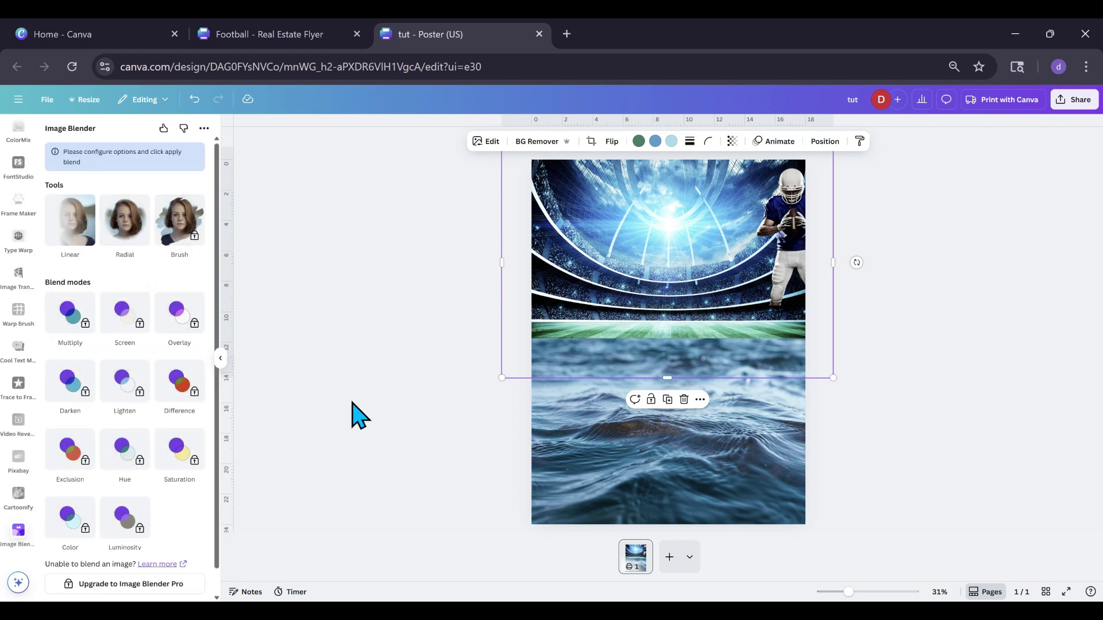
Apply a linear blend to the ocean photo so its upper edge fades into the stadium field, and save it
click(562, 477)
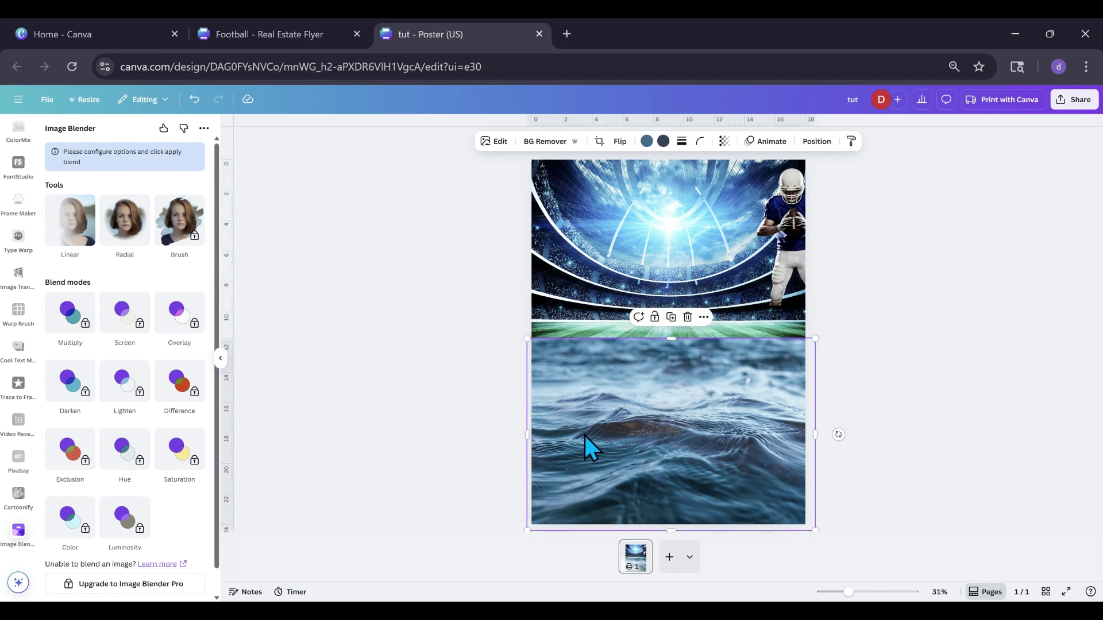
click(73, 230)
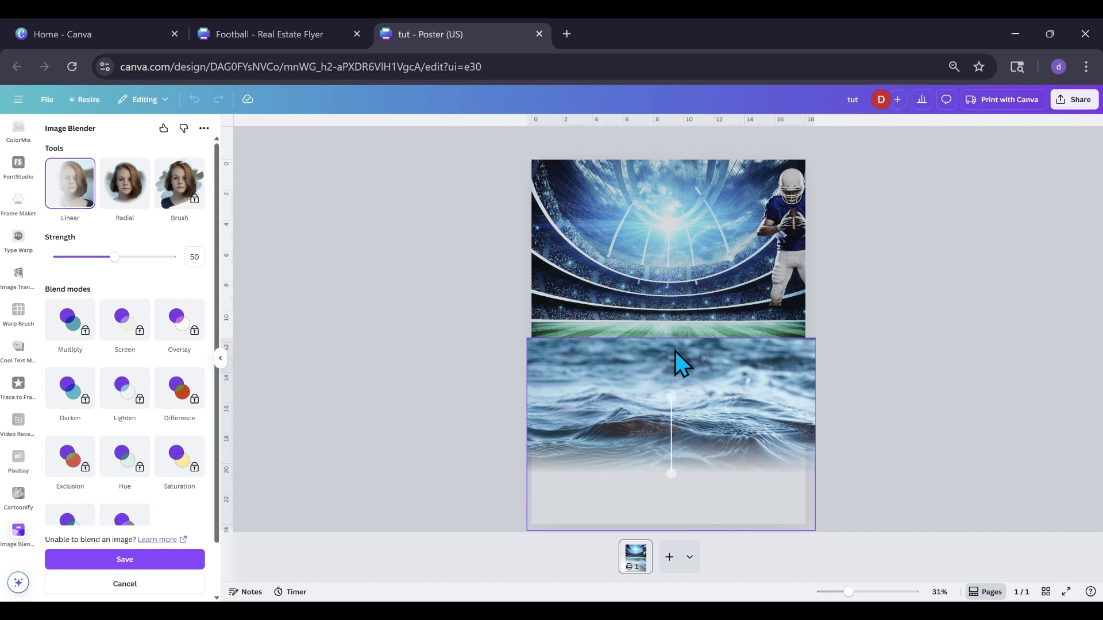
drag(671, 473, 660, 343)
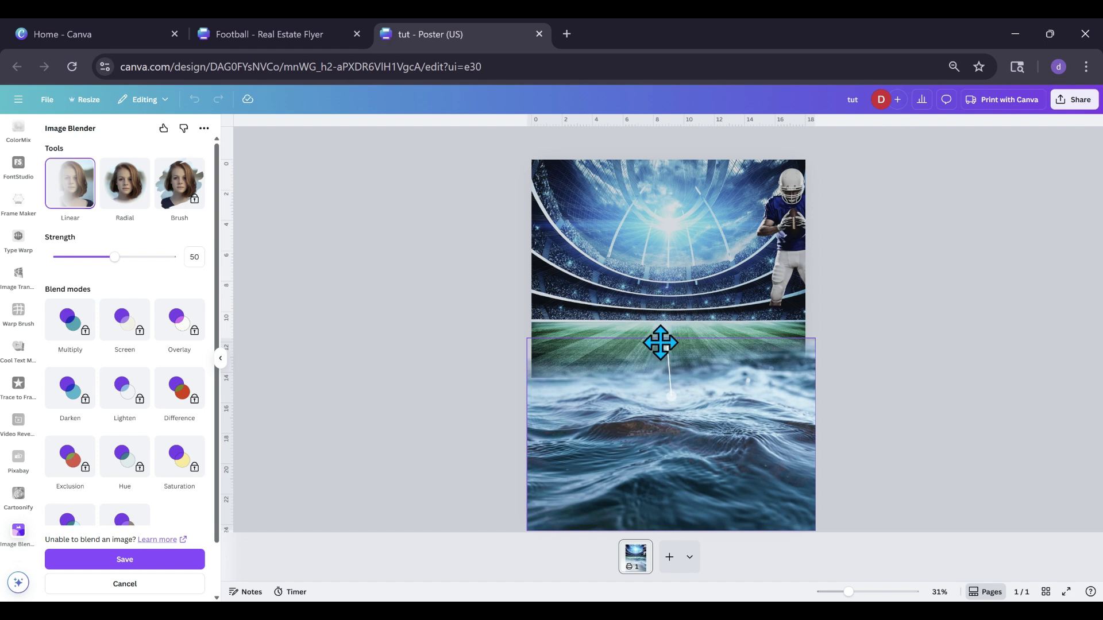
drag(666, 399, 662, 426)
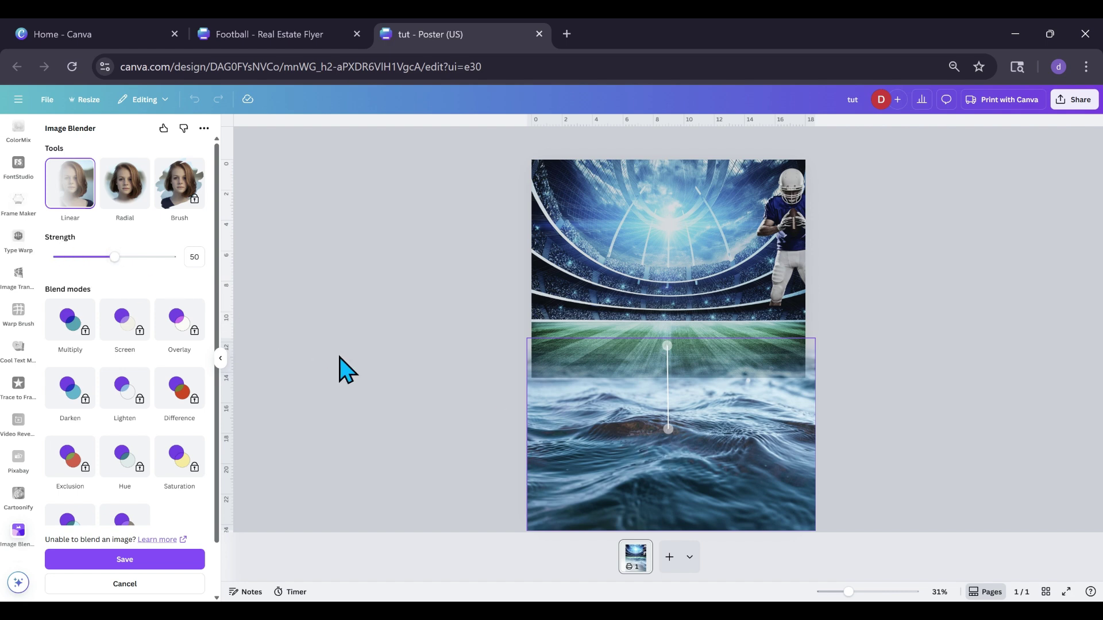
click(172, 561)
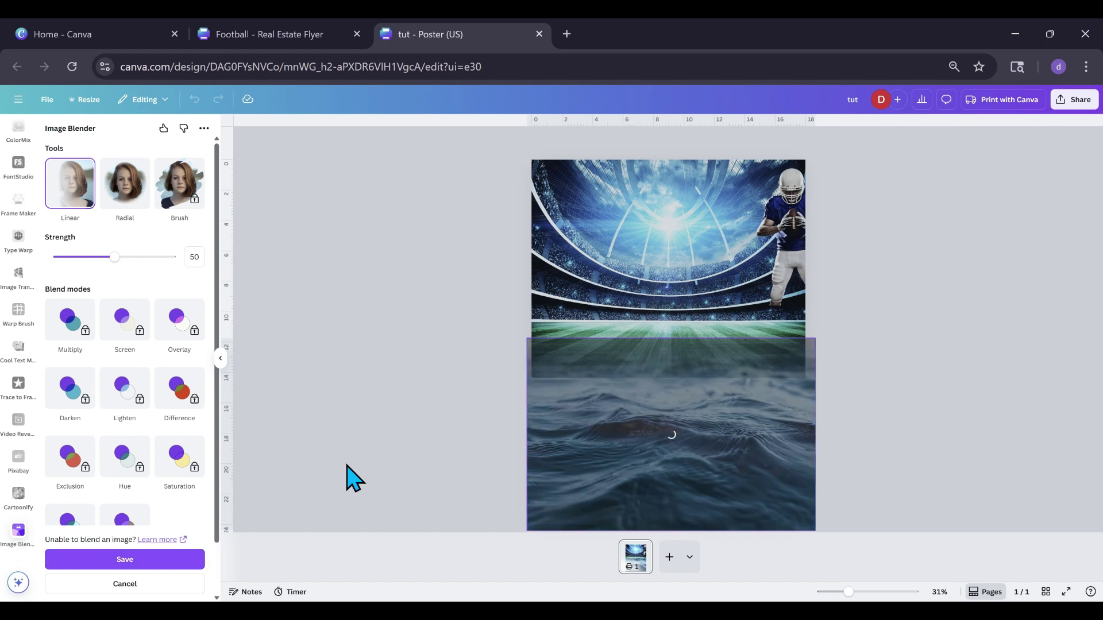
Apply a linear blend to the stadium photo so its lower edge fades out over the water, and save it
click(564, 247)
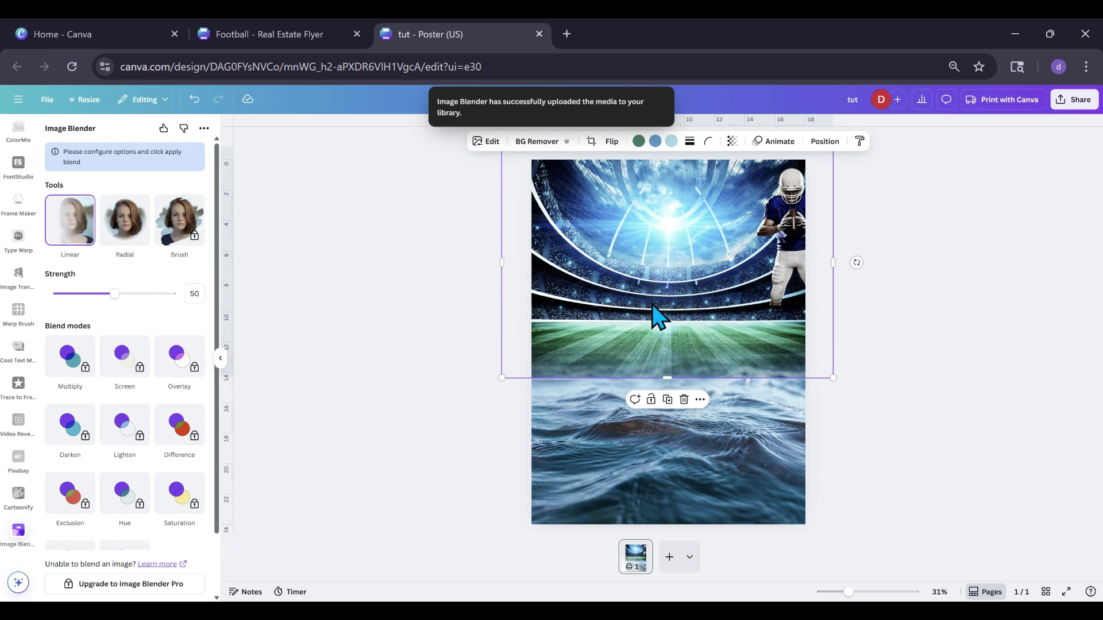
click(133, 236)
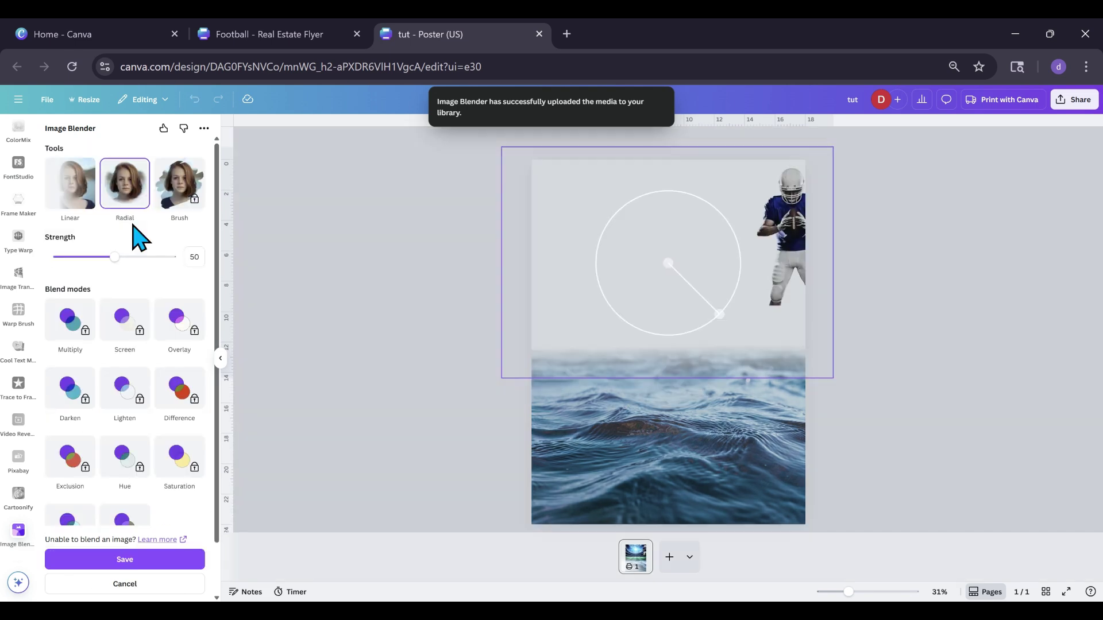
click(72, 204)
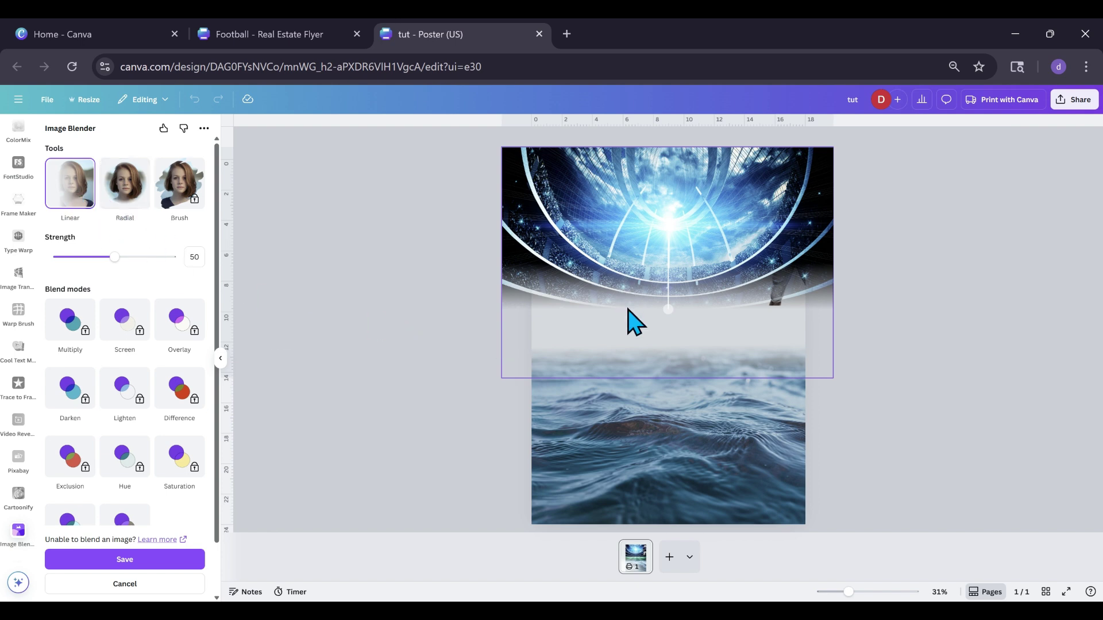
drag(668, 308, 665, 339)
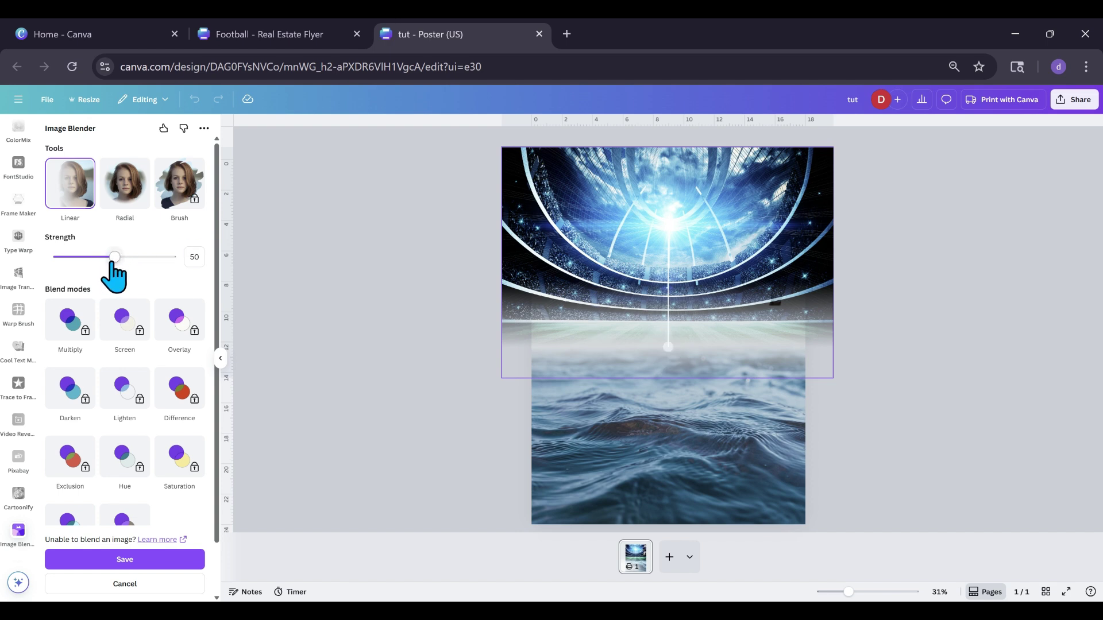
click(168, 565)
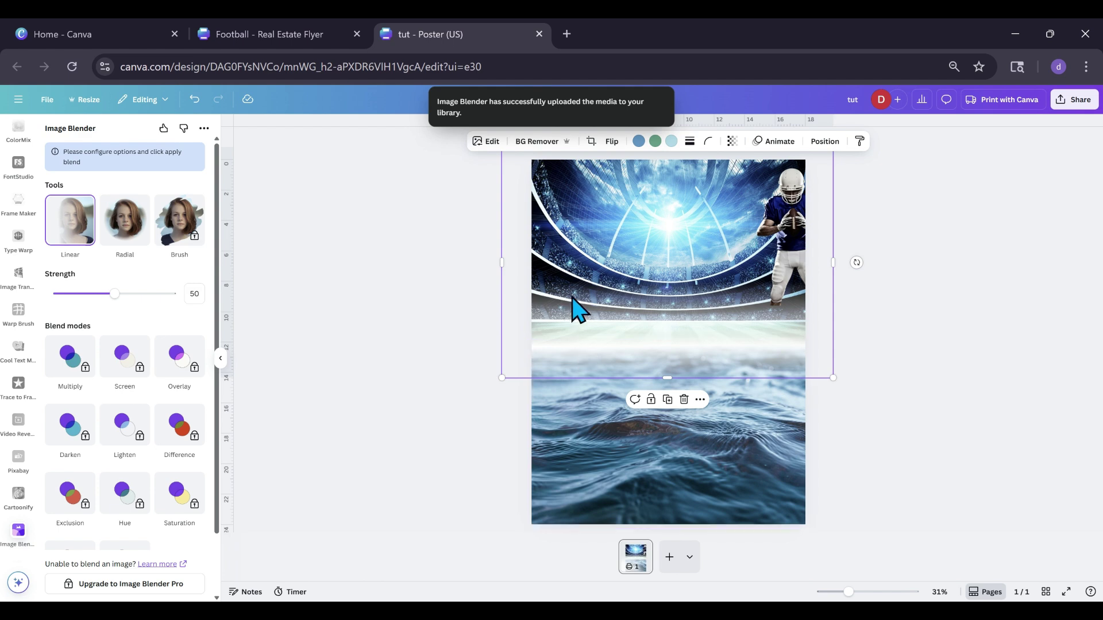
Change the page's background color to black, using the background layer, so it shows behind the blended photos
click(825, 141)
click(144, 327)
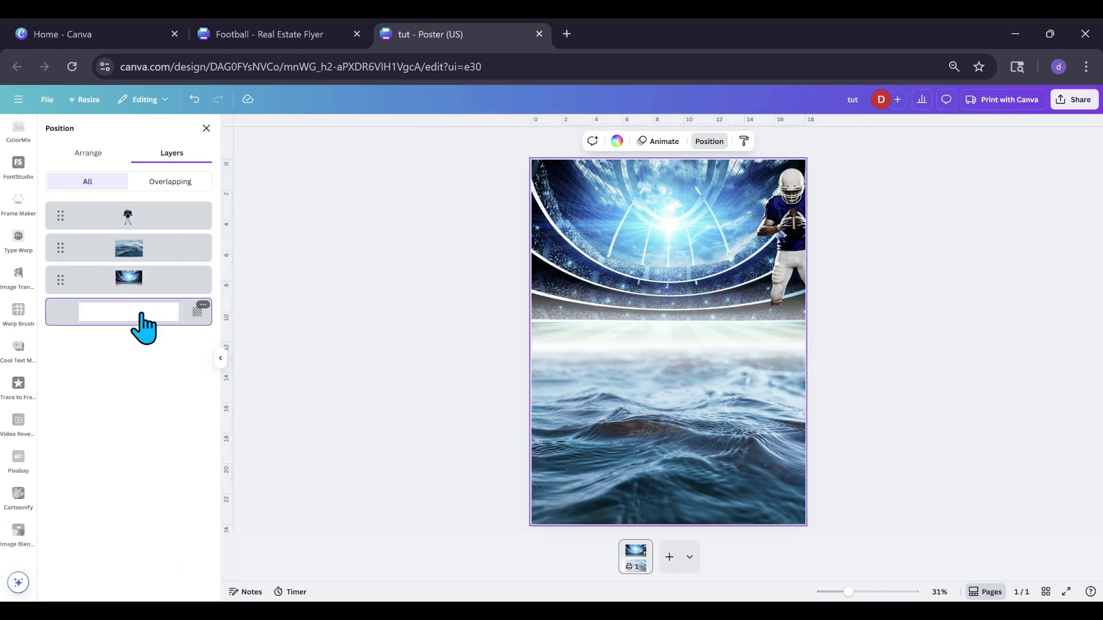
click(616, 141)
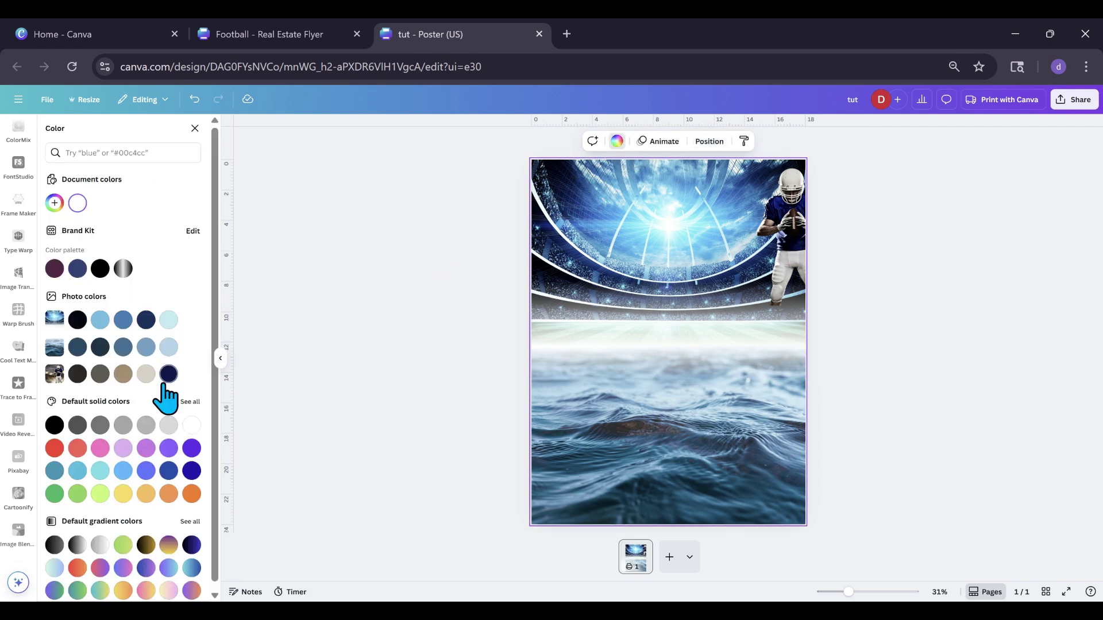
click(55, 425)
click(395, 379)
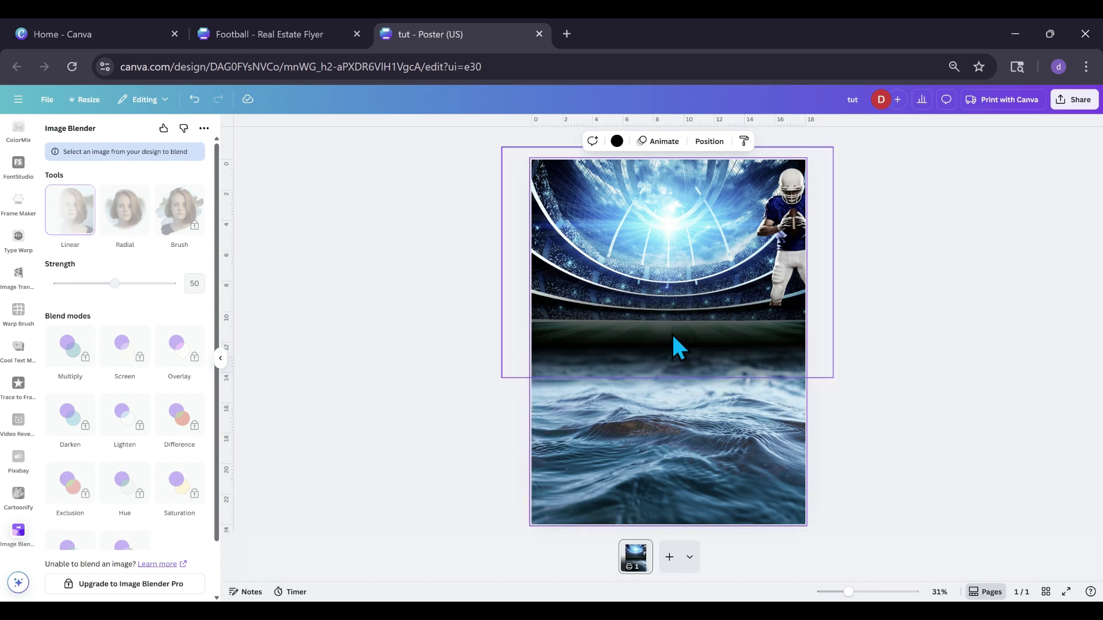
click(505, 324)
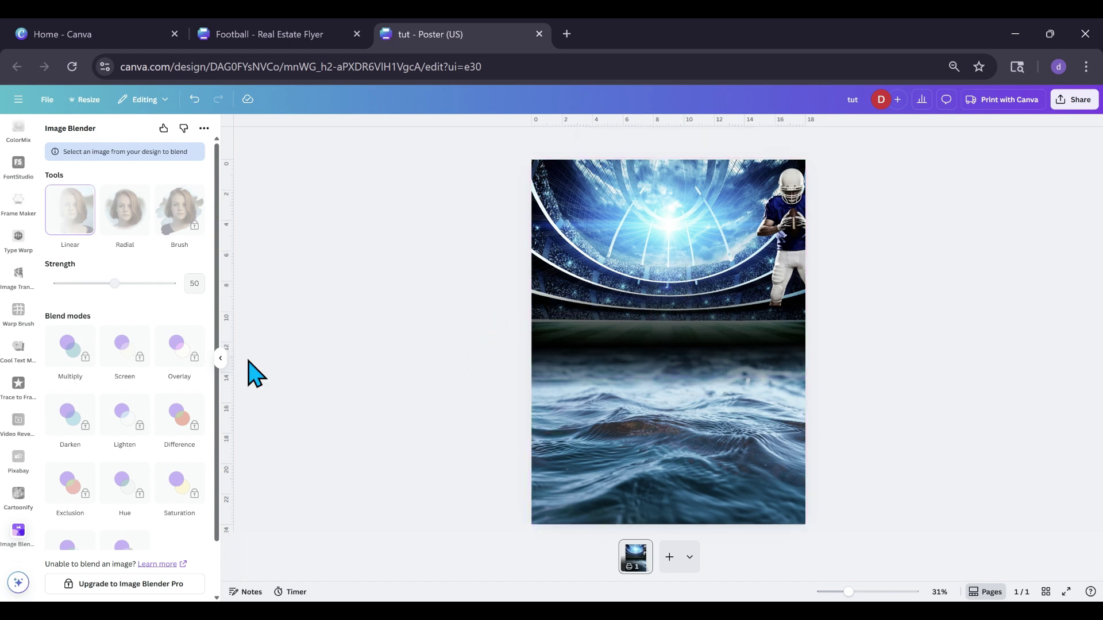
click(220, 359)
Duplicate the blended ocean photo and align the copy over the original at the waterline
click(542, 504)
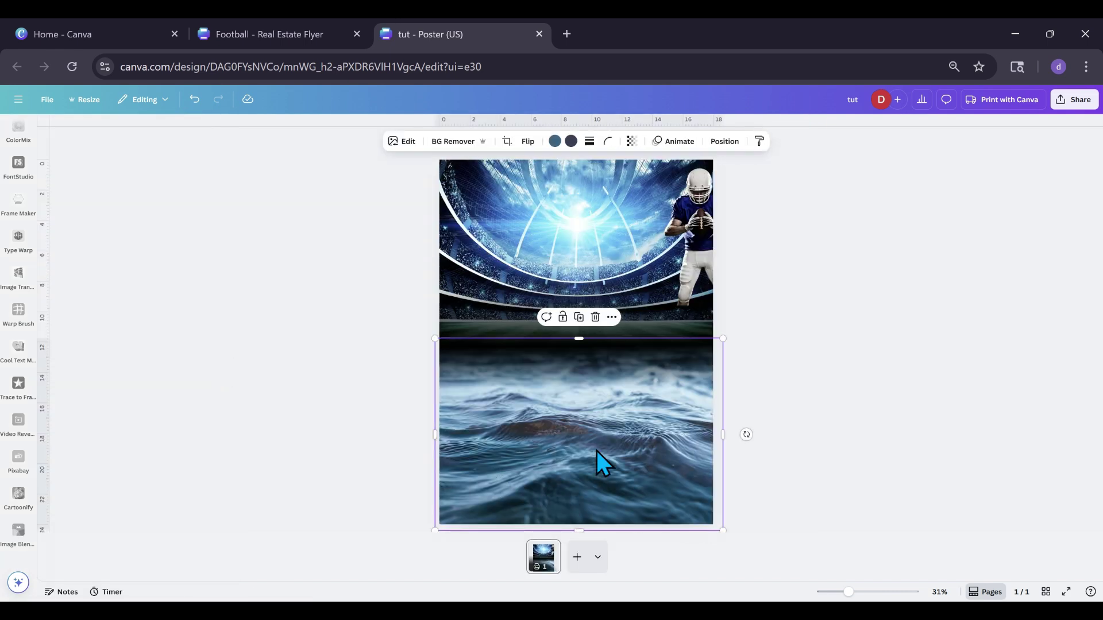
click(578, 317)
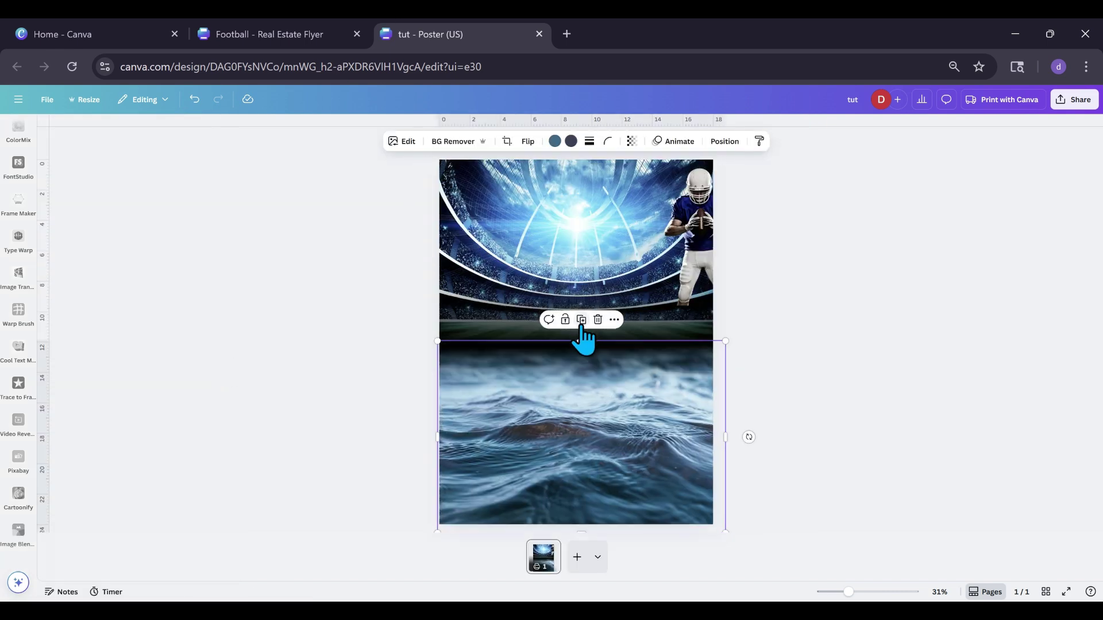
drag(598, 430, 593, 426)
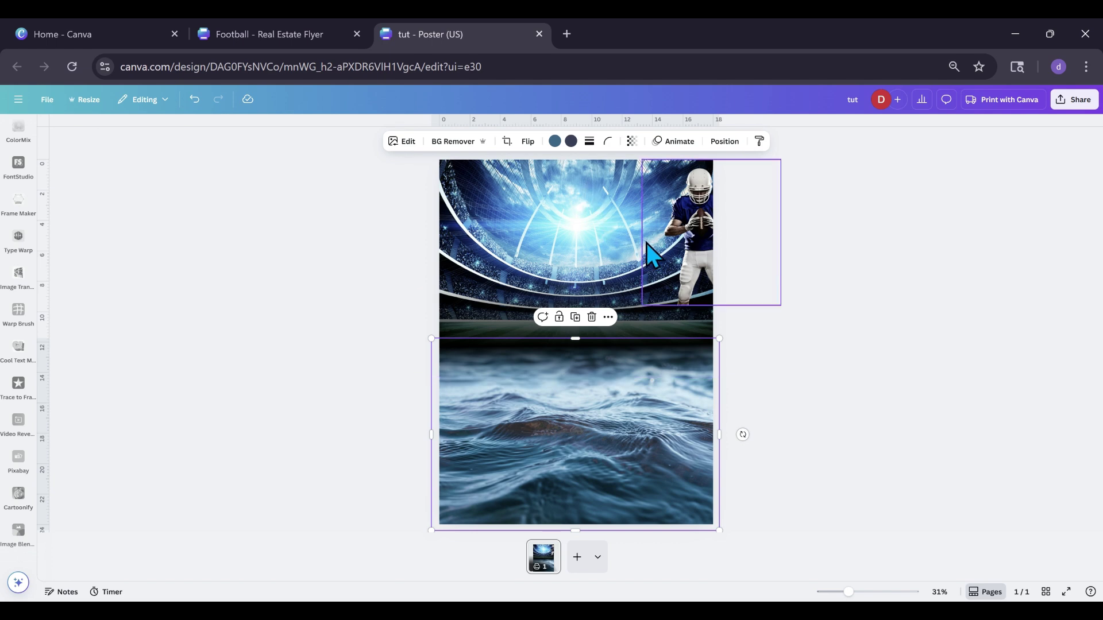
Enlarge the football player and center him so his lower body sinks into the water, between the two ocean photos
drag(679, 236, 552, 384)
drag(505, 308, 415, 218)
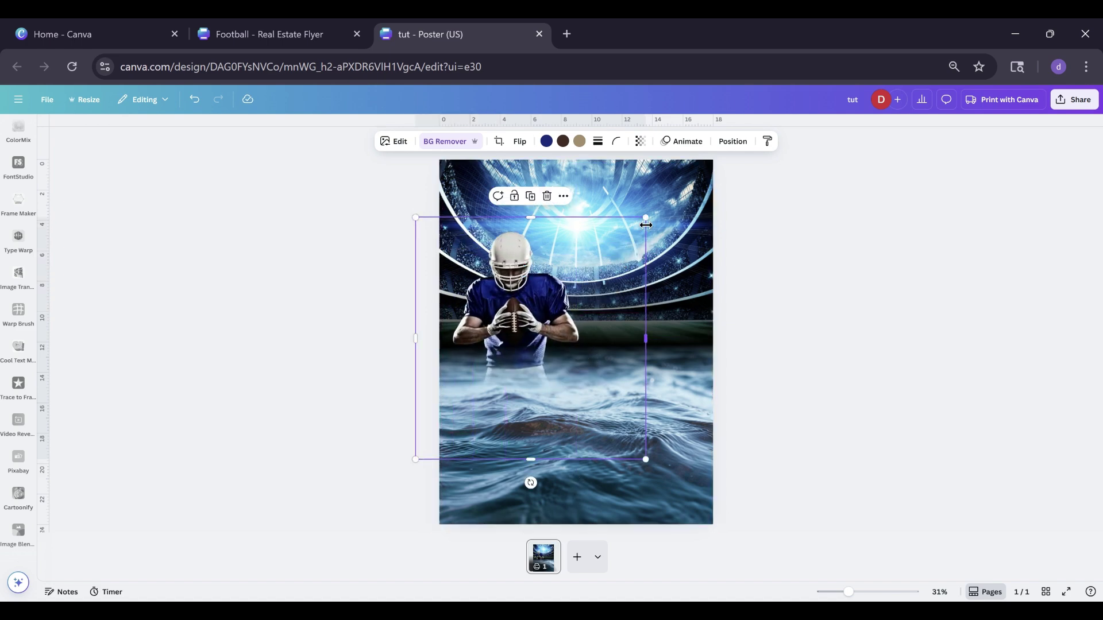
drag(647, 218, 759, 222)
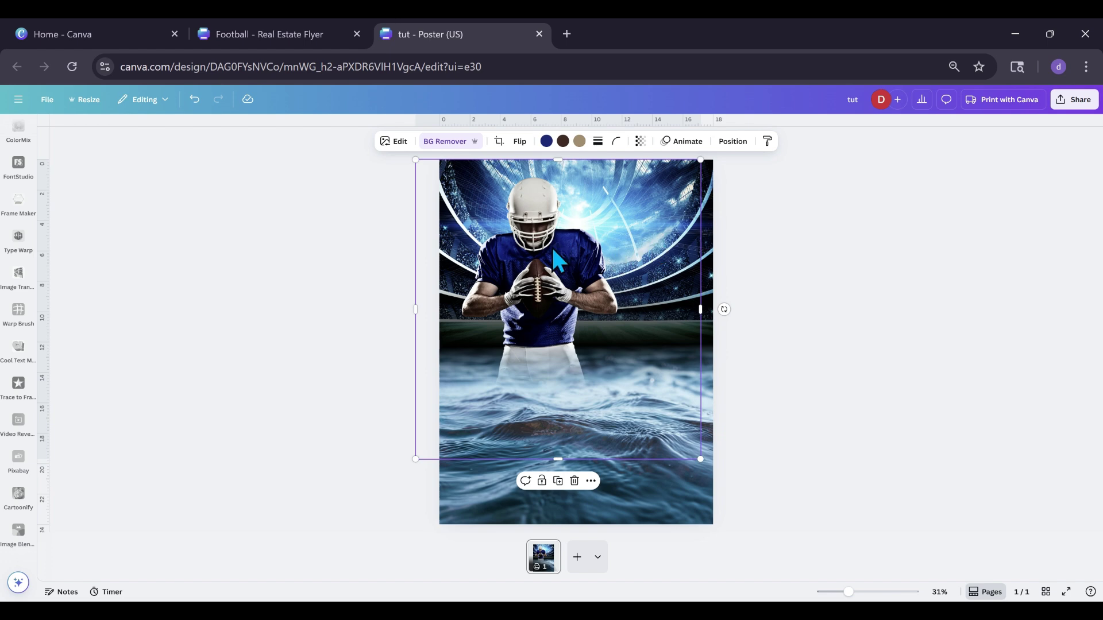
drag(552, 247, 587, 314)
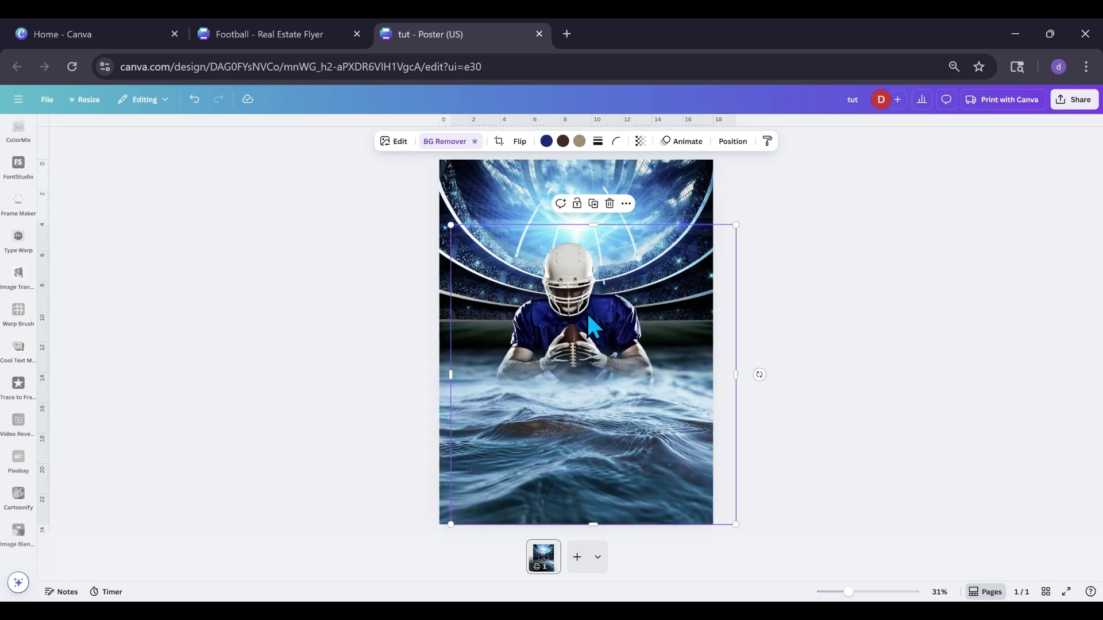
Review the layer order of the player and the two ocean photos
click(522, 409)
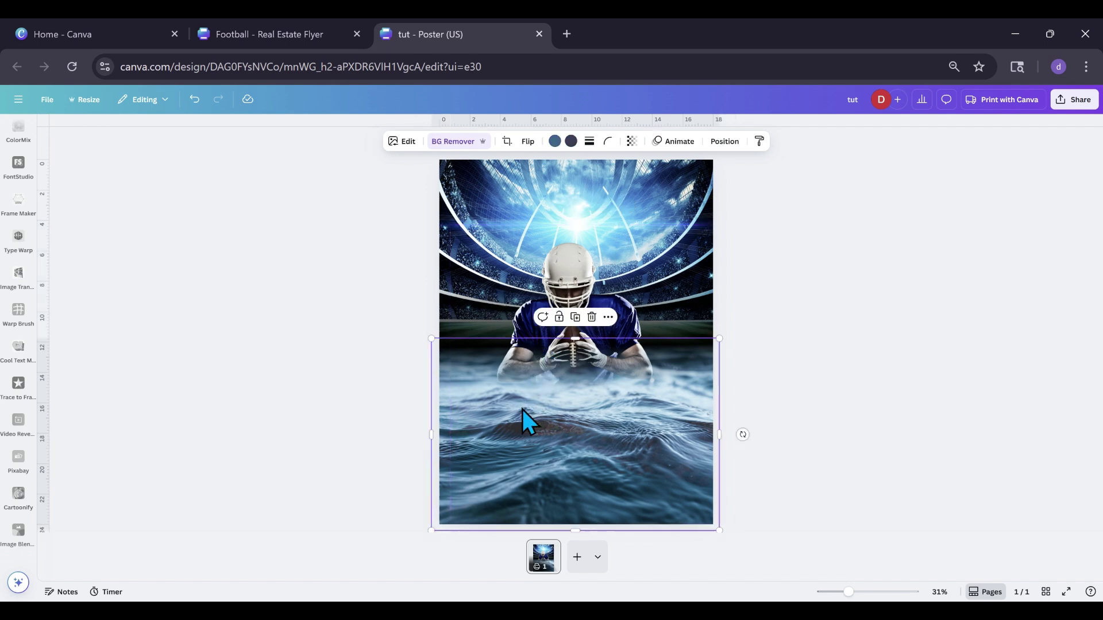
click(315, 379)
click(529, 308)
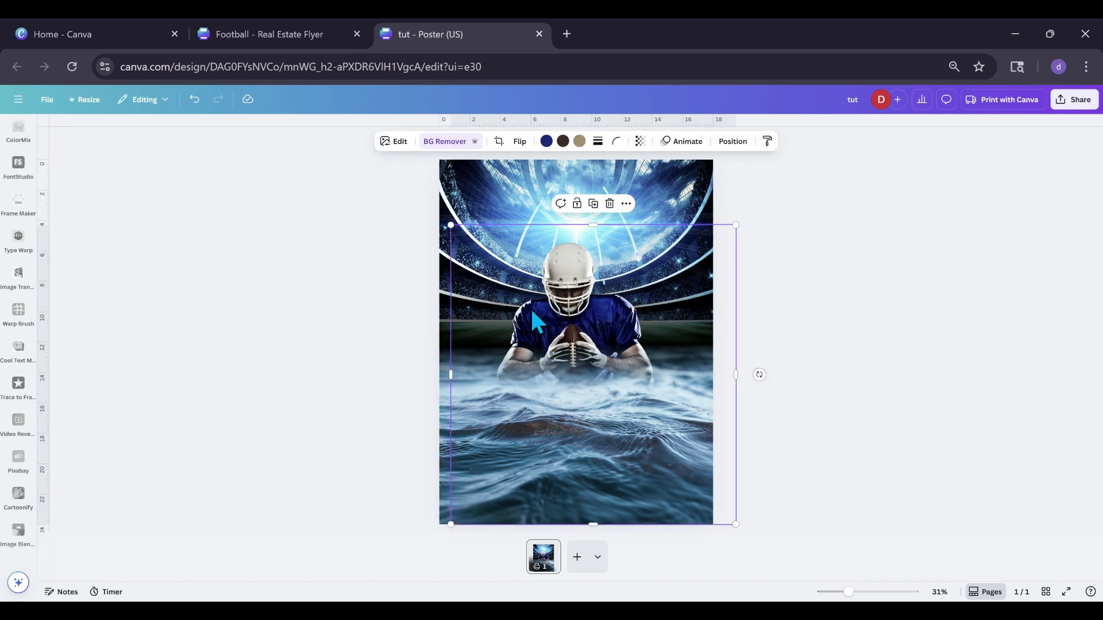
click(732, 142)
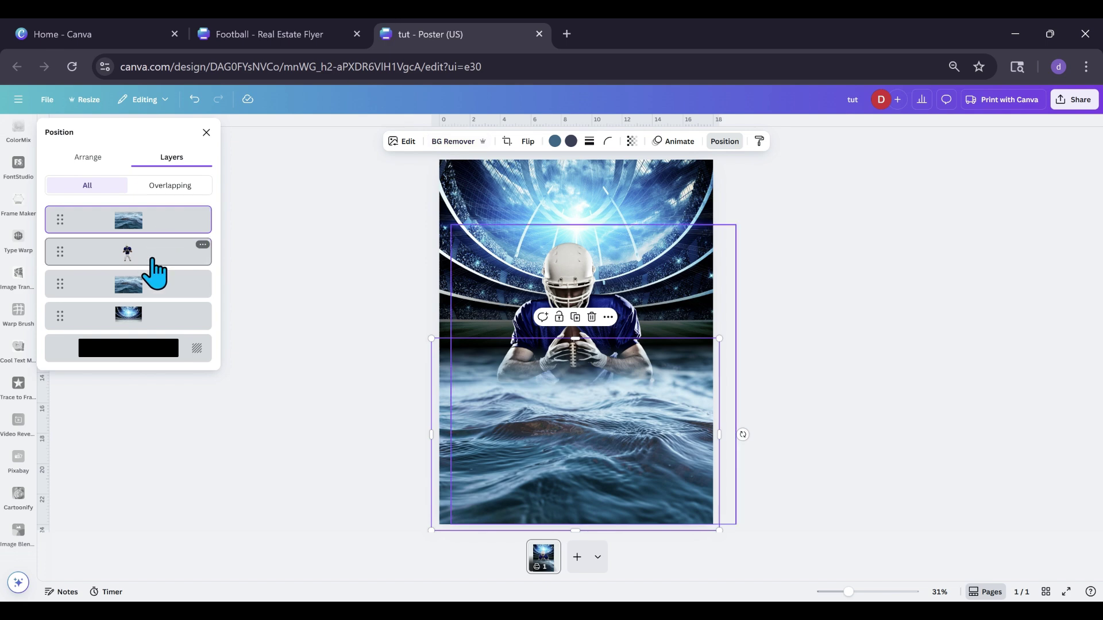
click(151, 290)
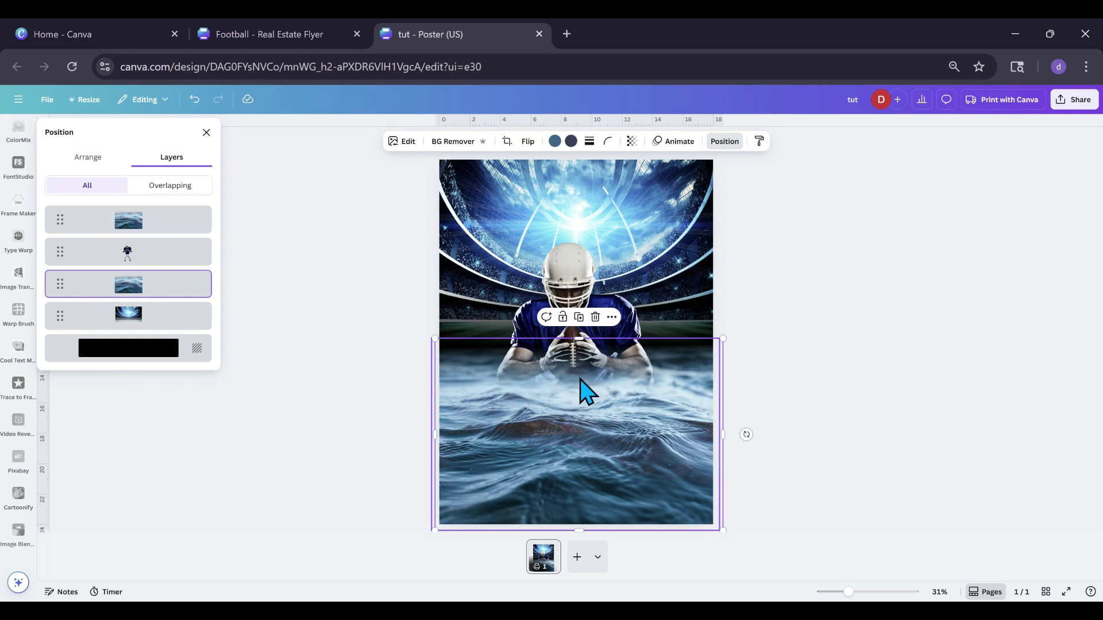
click(345, 282)
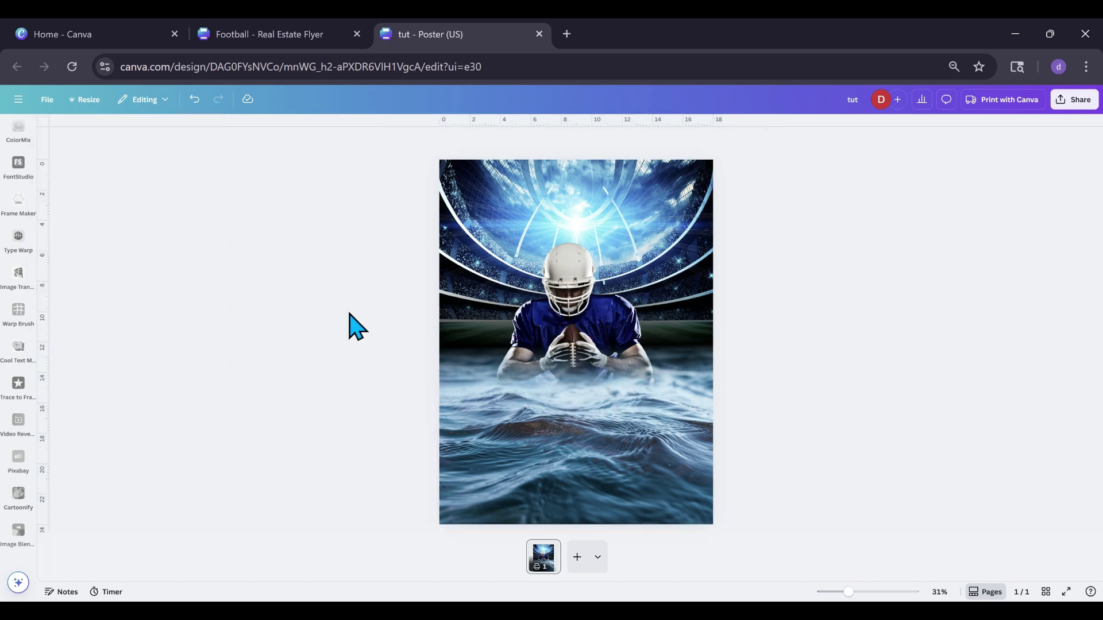
Duplicate the football player in front of the water and flip the copy vertically
click(545, 293)
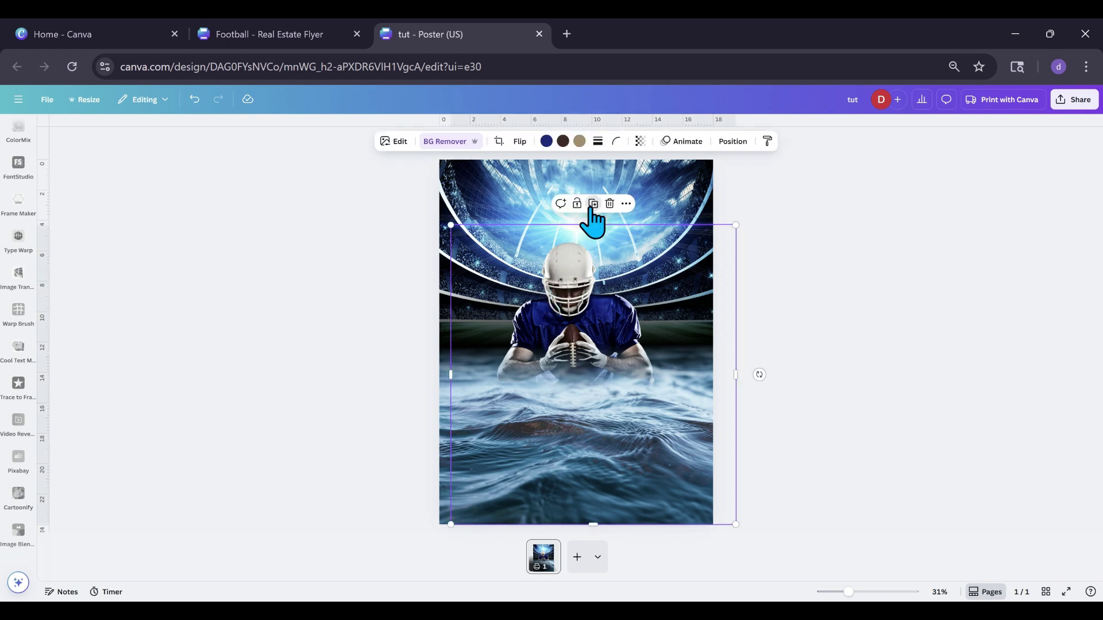
key(ctrl+])
click(521, 151)
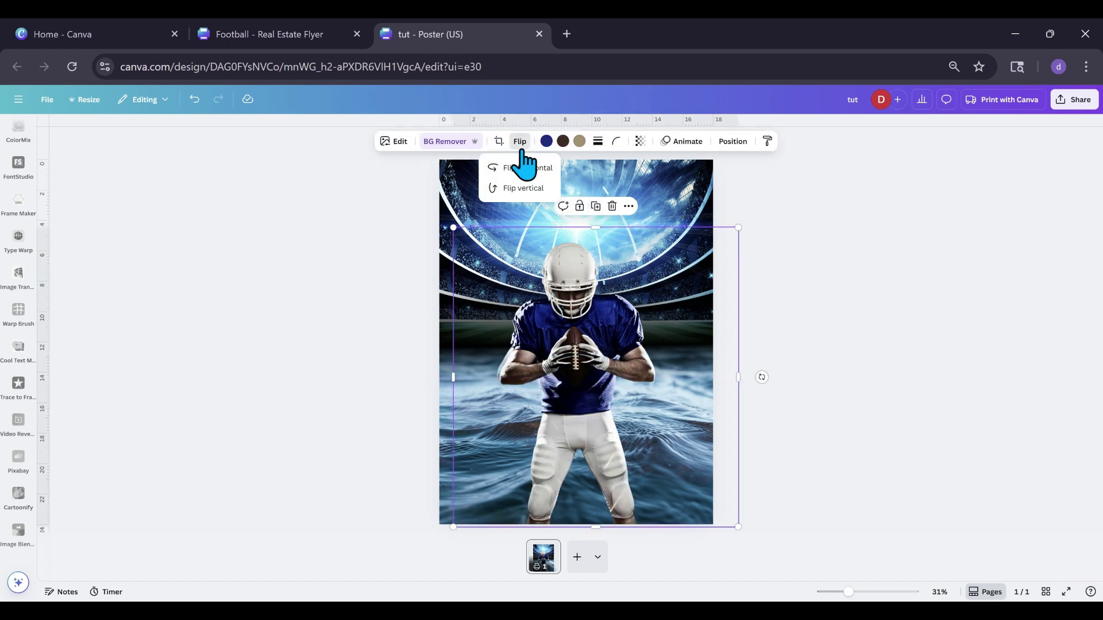
click(522, 188)
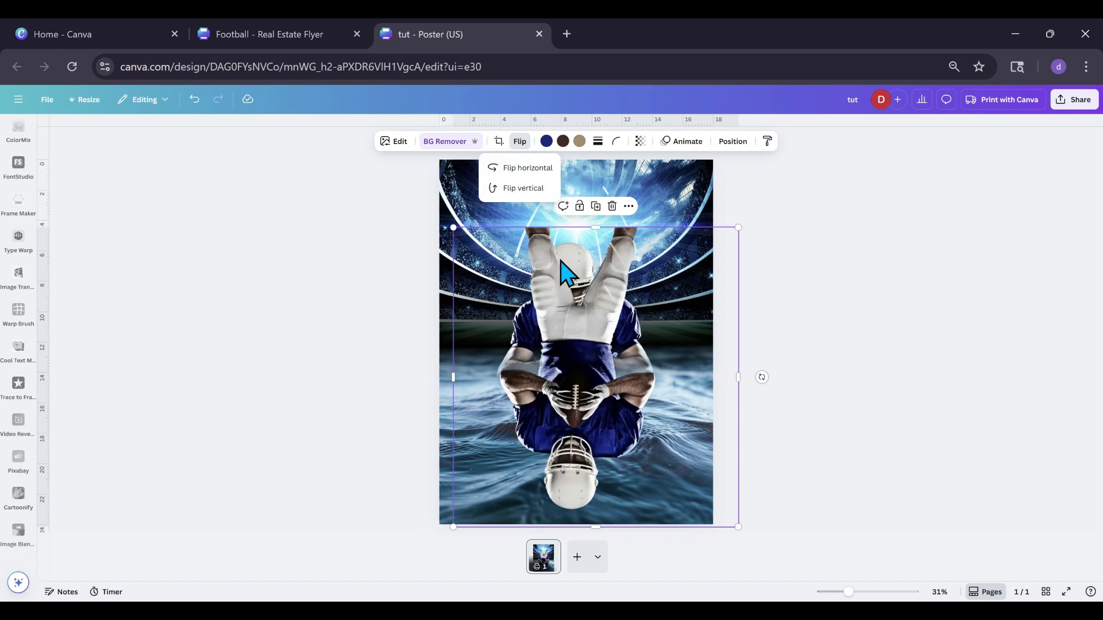
Crop the legs off the flipped player and position him directly below the upright player as a mirrored reflection
drag(595, 228, 562, 413)
drag(593, 378, 592, 383)
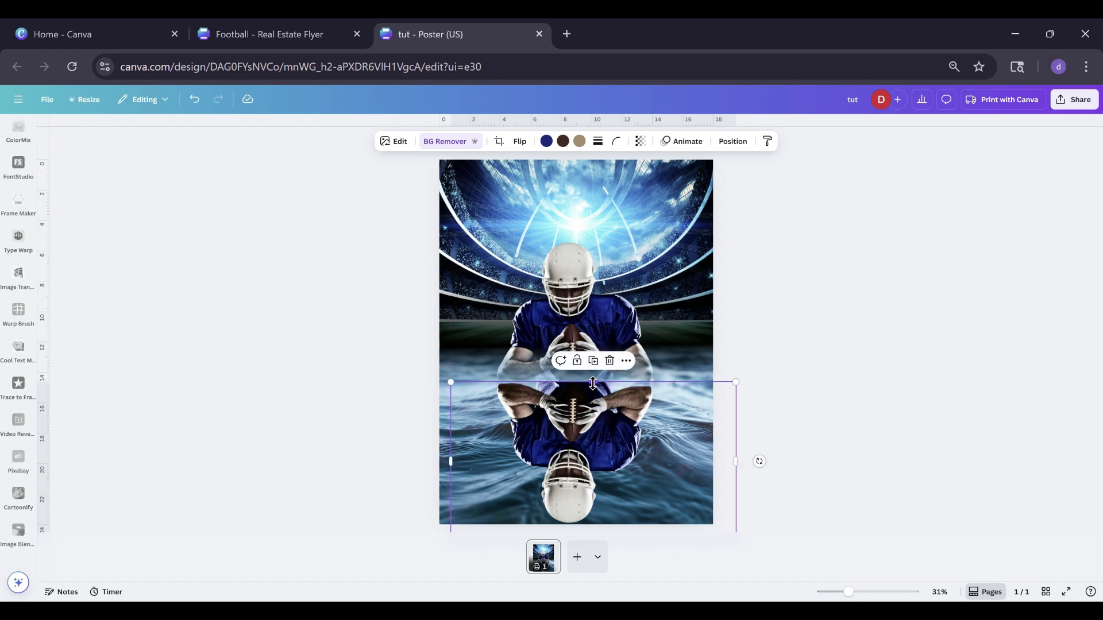
drag(568, 418, 569, 412)
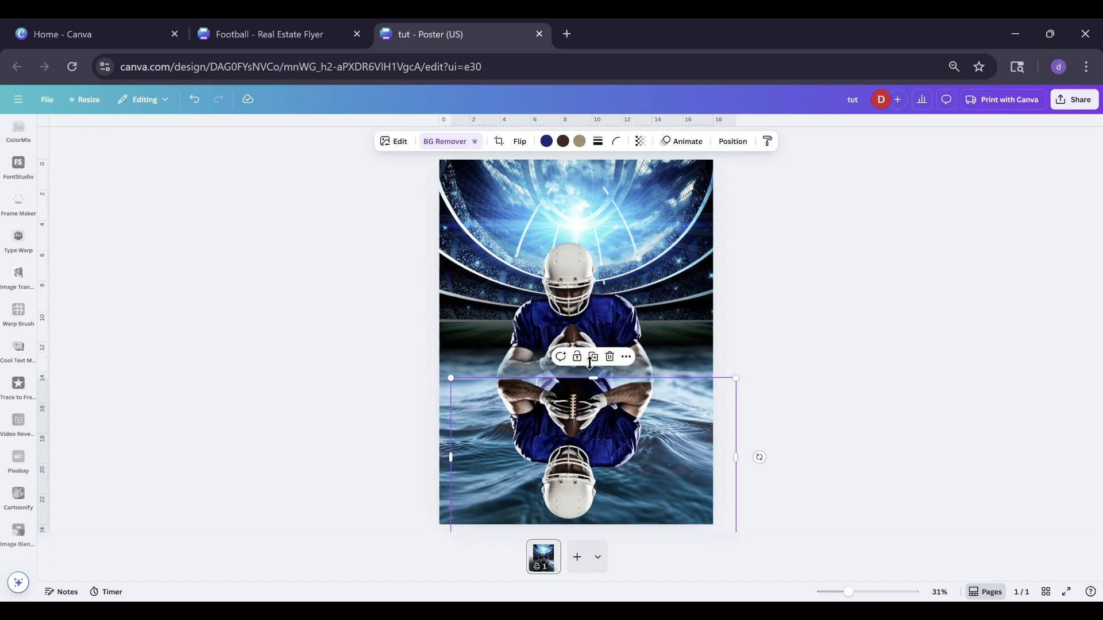
Set the player reflection's transparency to 16 and raise both its sharpness and clarity to 100
click(639, 141)
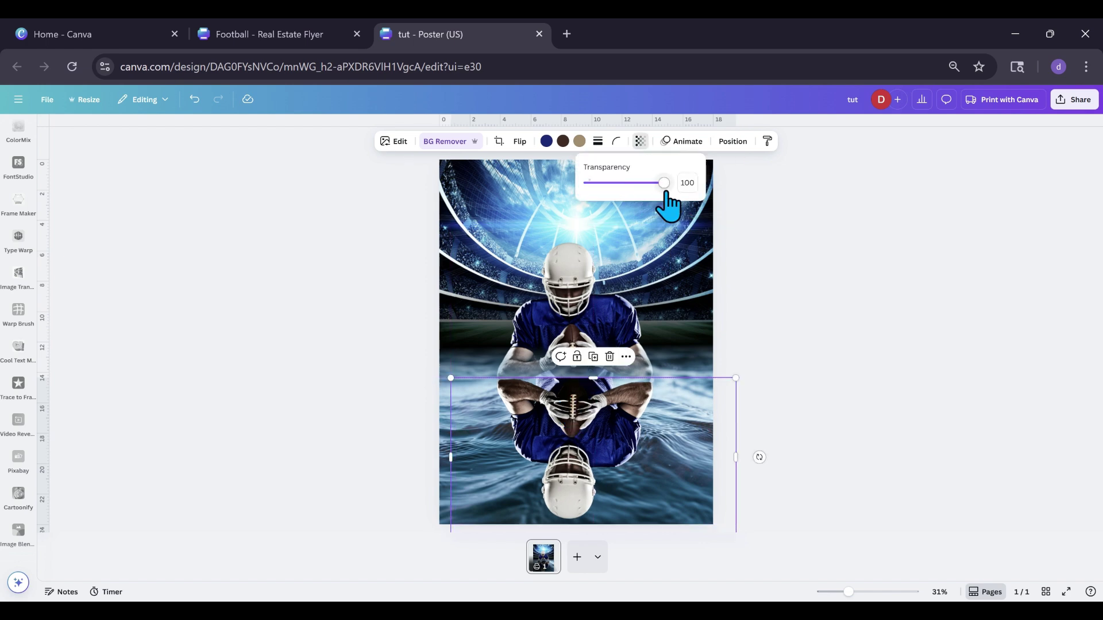
drag(663, 184, 600, 183)
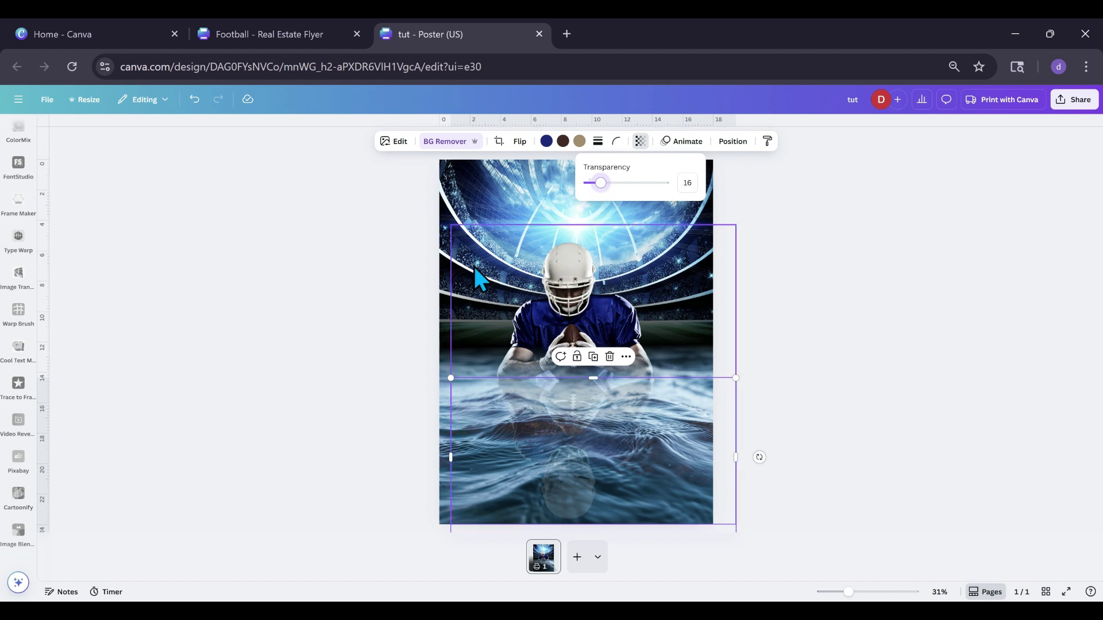
click(399, 143)
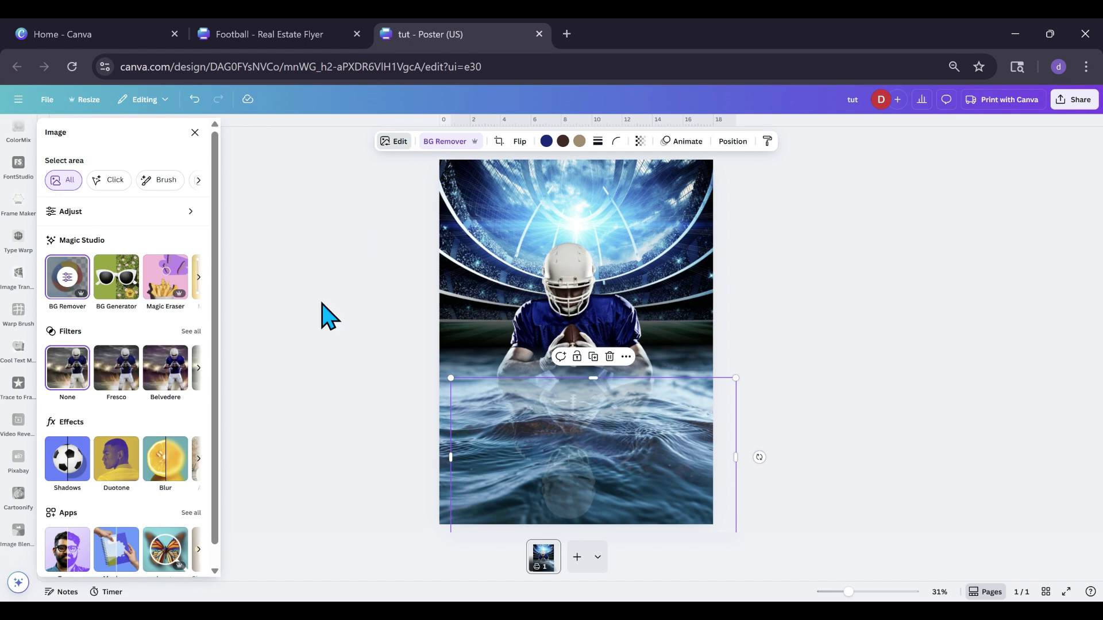
click(126, 216)
scroll(141, 351, down, 5)
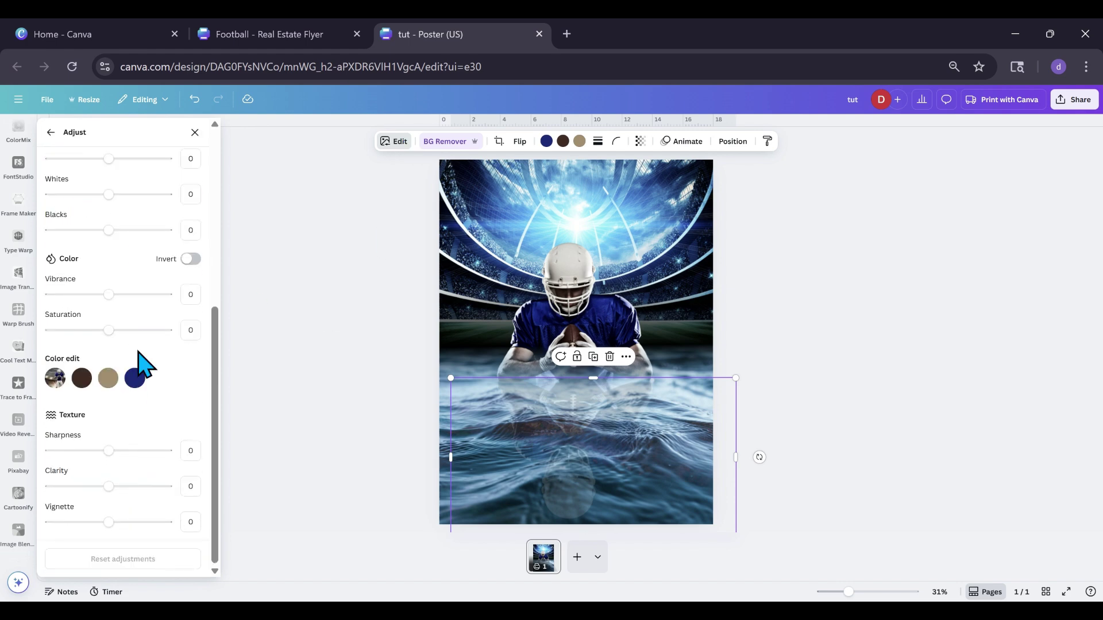
drag(108, 450, 184, 482)
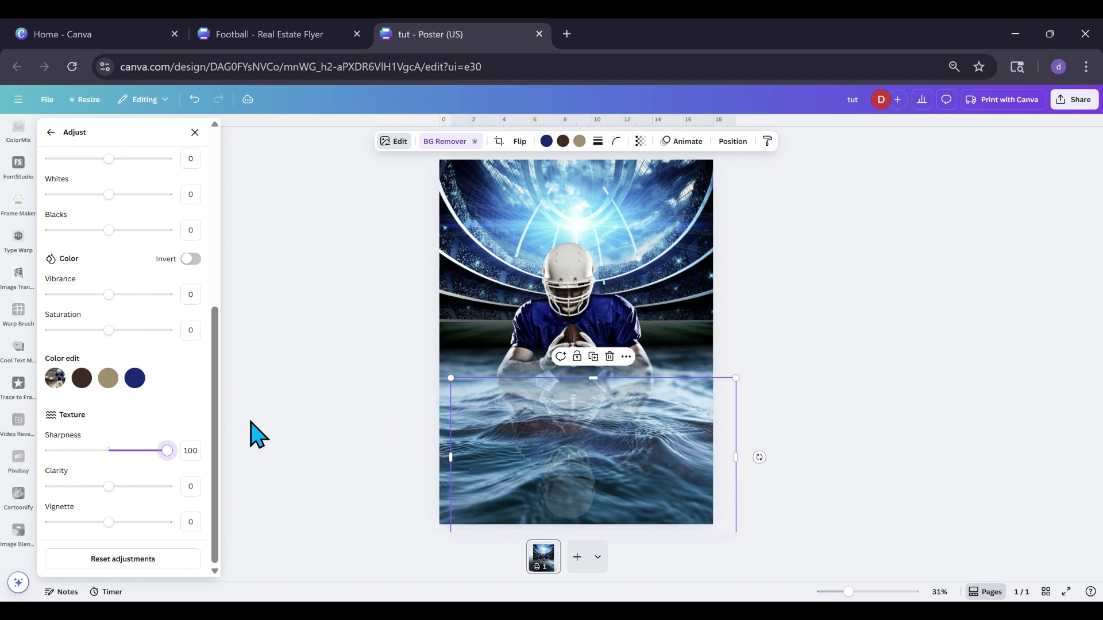
drag(114, 487, 167, 488)
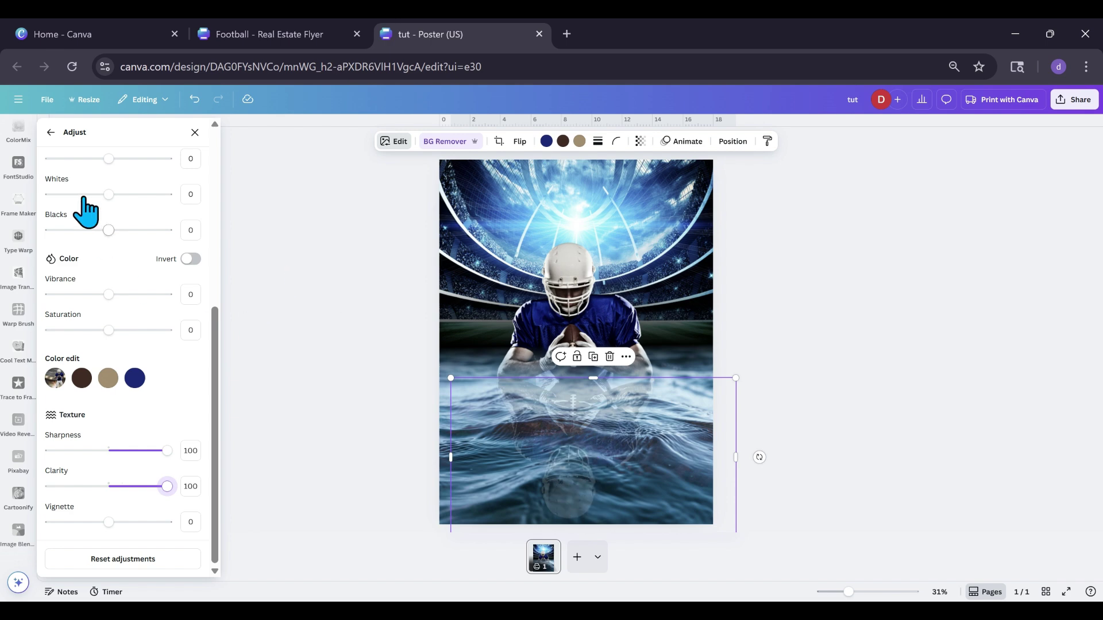
Try a whole-image blur with intensity 15 on the player reflection, and remove it again
click(51, 132)
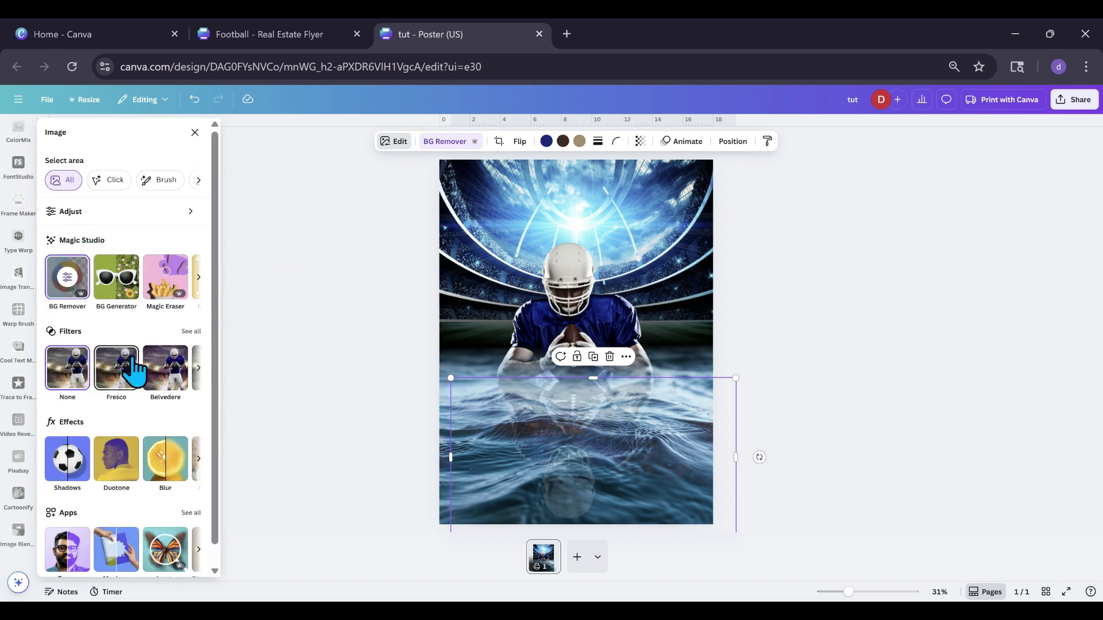
scroll(138, 368, down, 1)
click(161, 453)
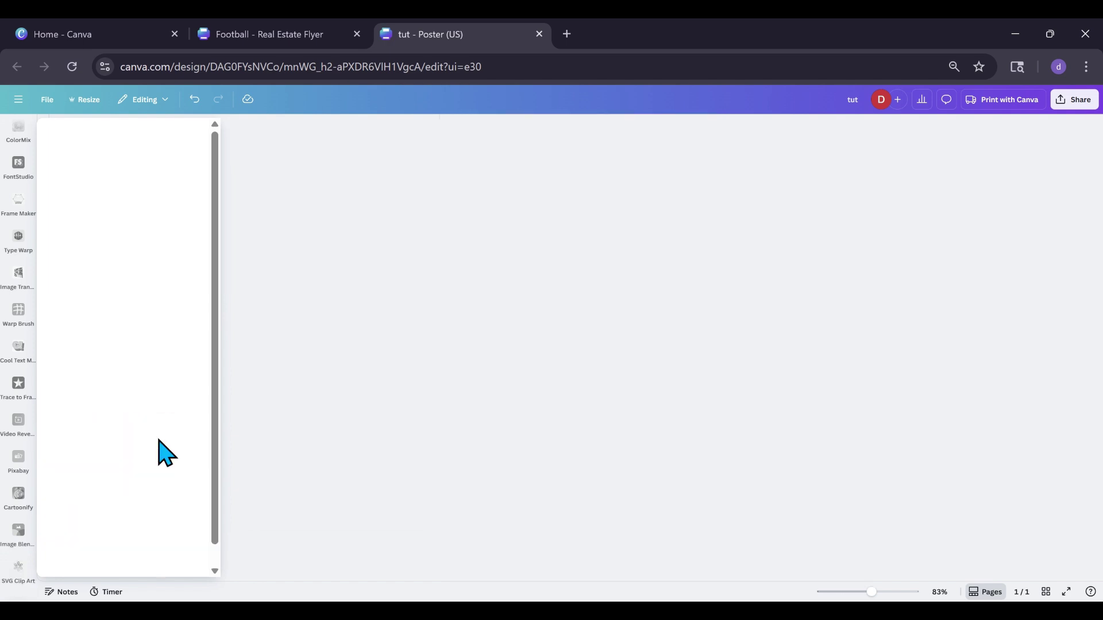
click(168, 166)
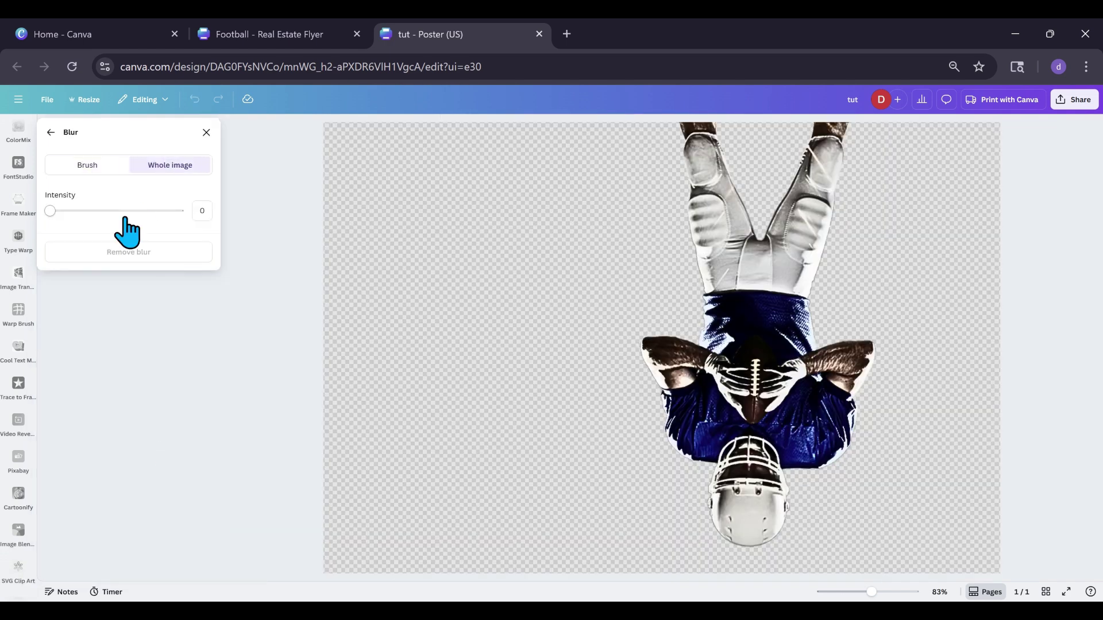
drag(51, 213, 70, 212)
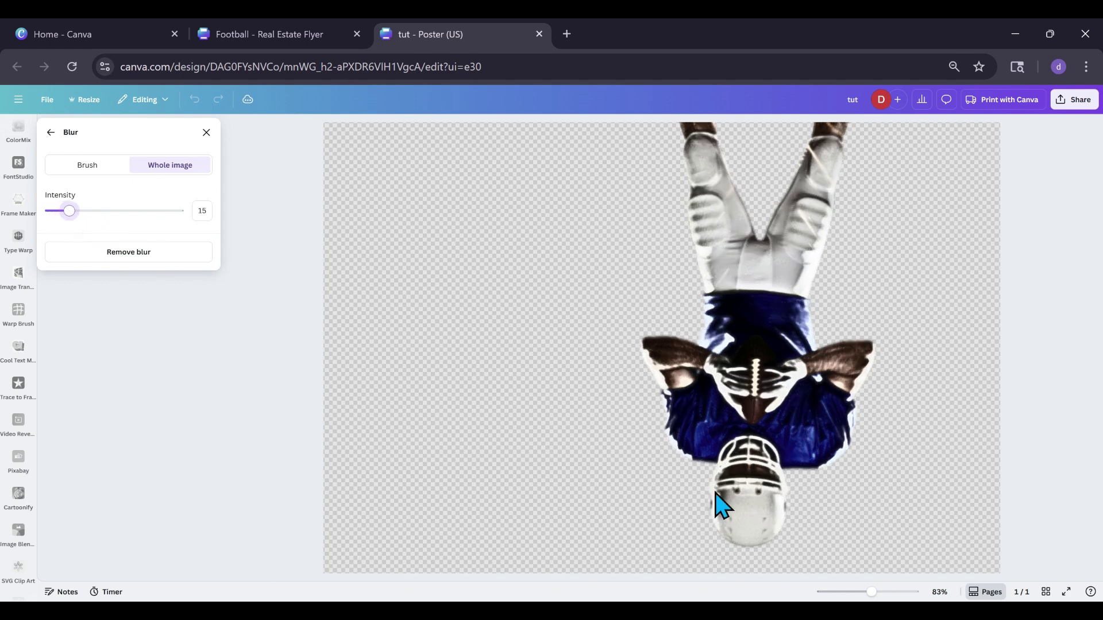
click(132, 260)
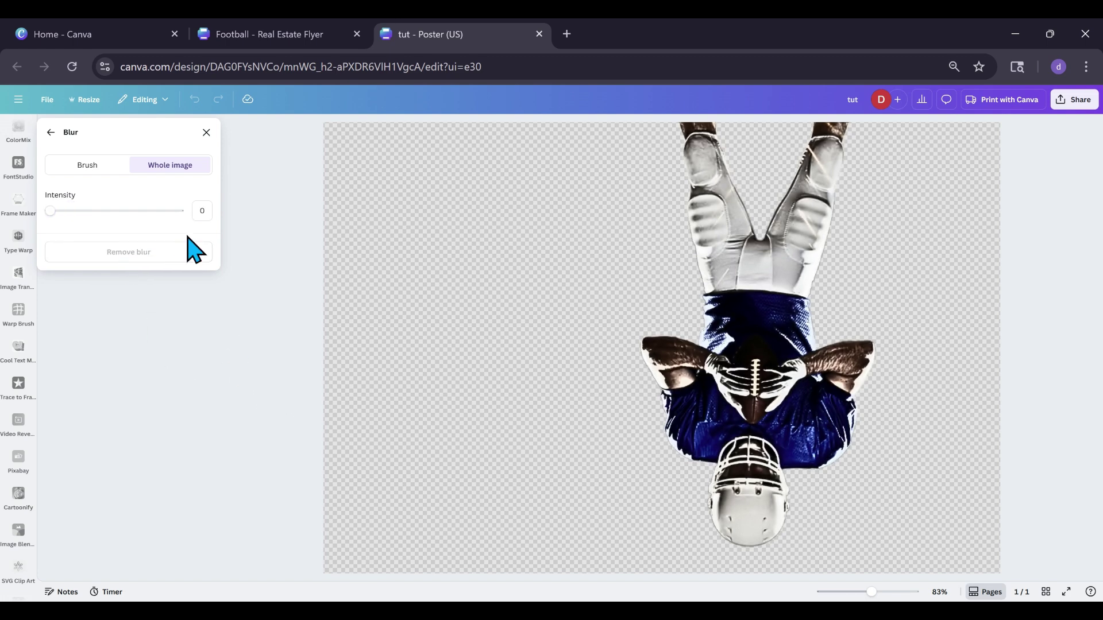
click(206, 133)
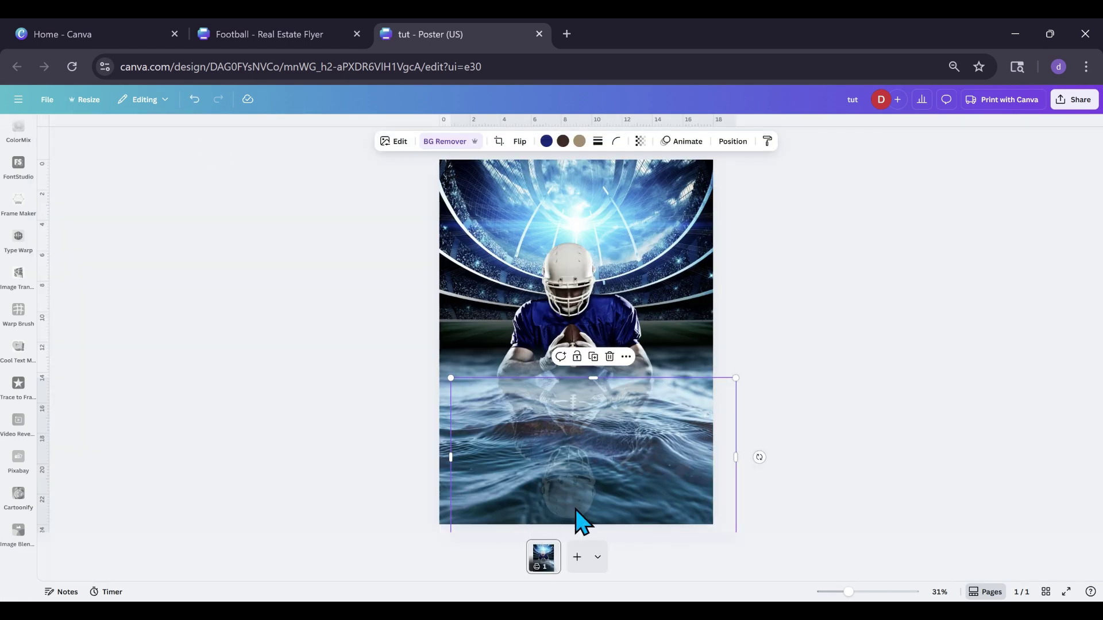
click(364, 436)
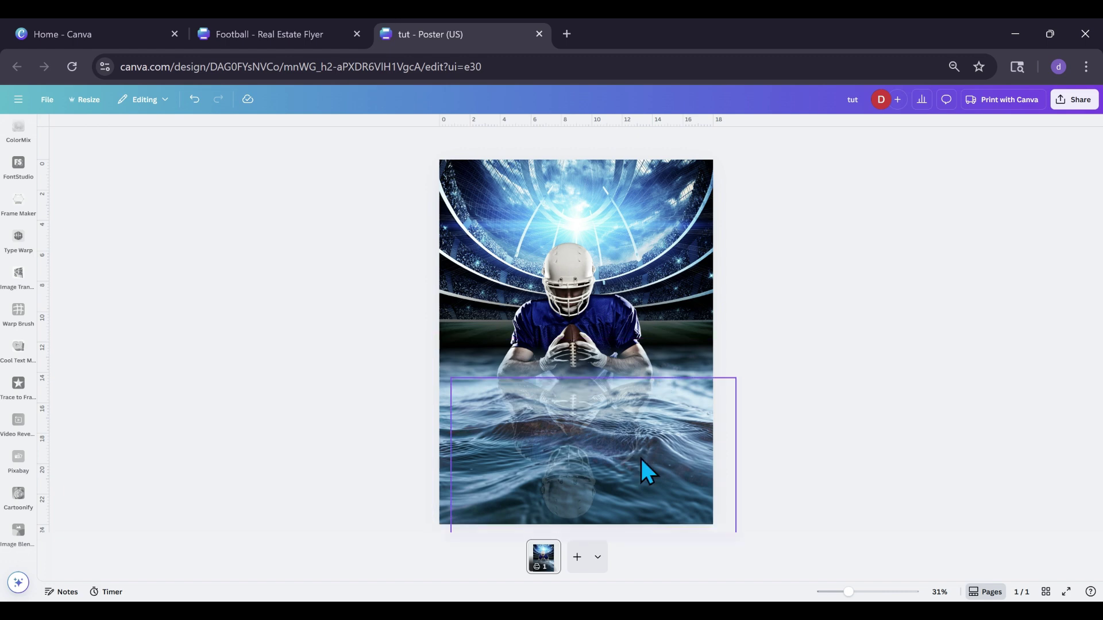
Open the full list of recently used elements and look through it for a smoke overlay
scroll(20, 344, up, 5)
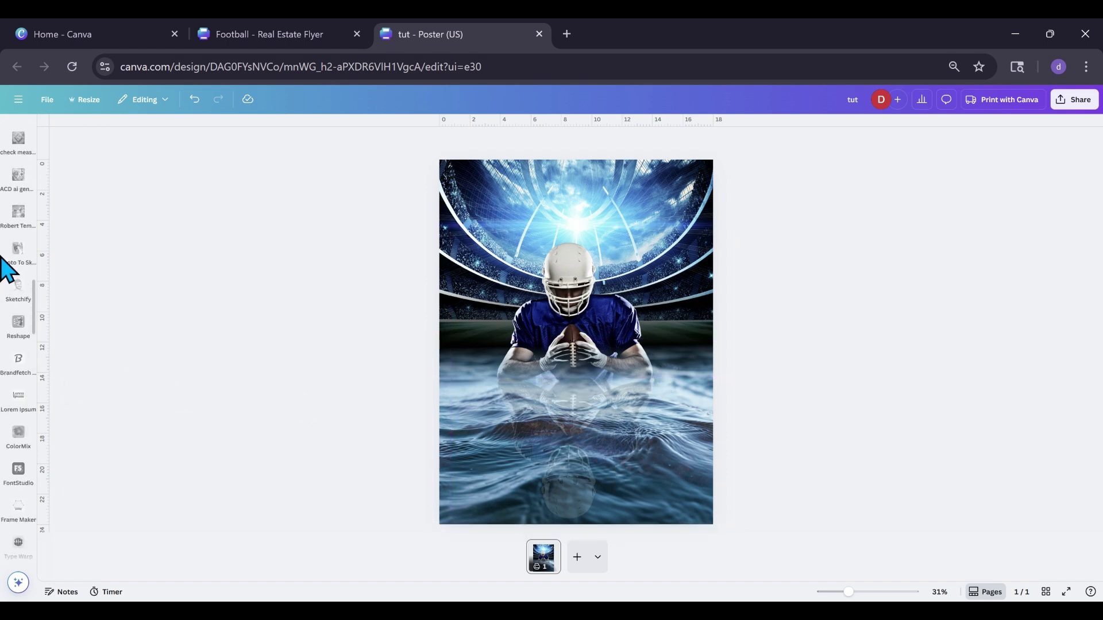
scroll(23, 284, up, 3)
click(18, 247)
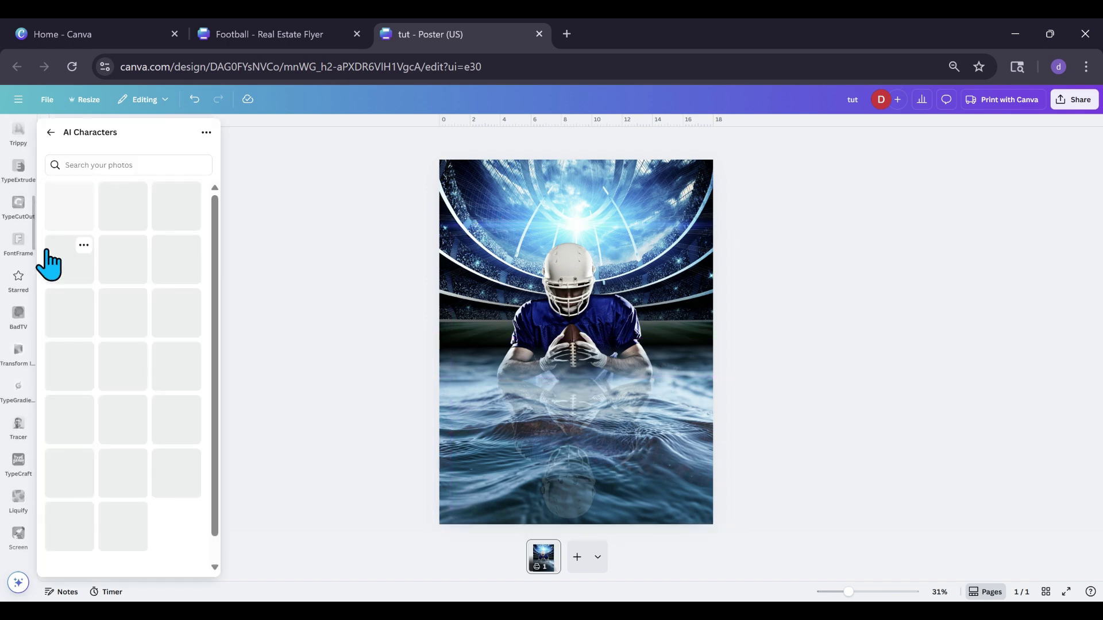
click(19, 244)
click(19, 244)
click(18, 208)
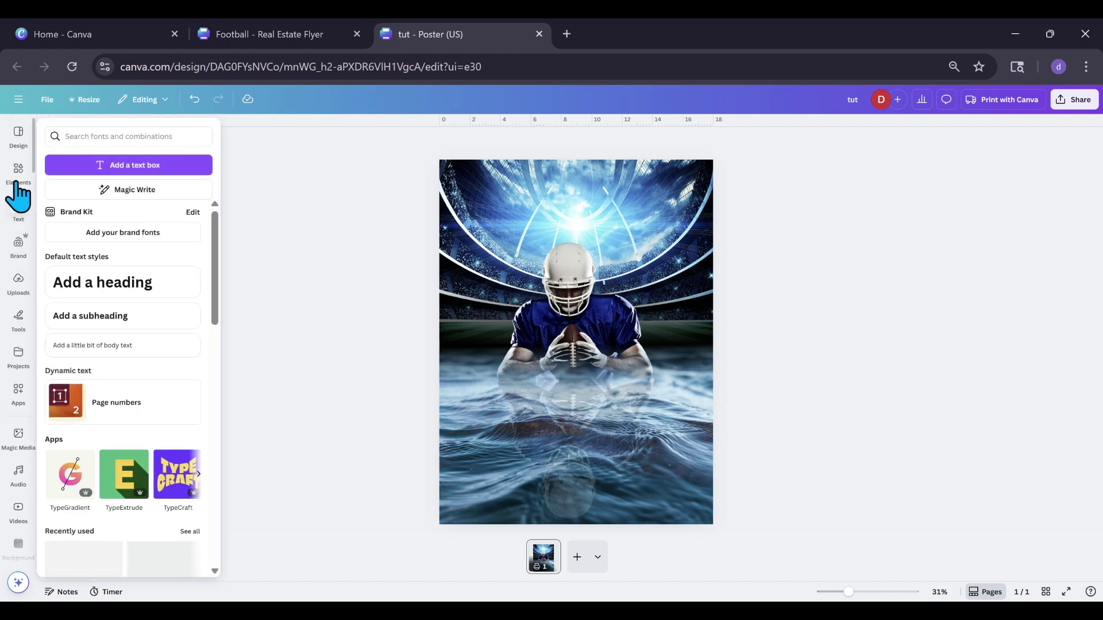
click(18, 172)
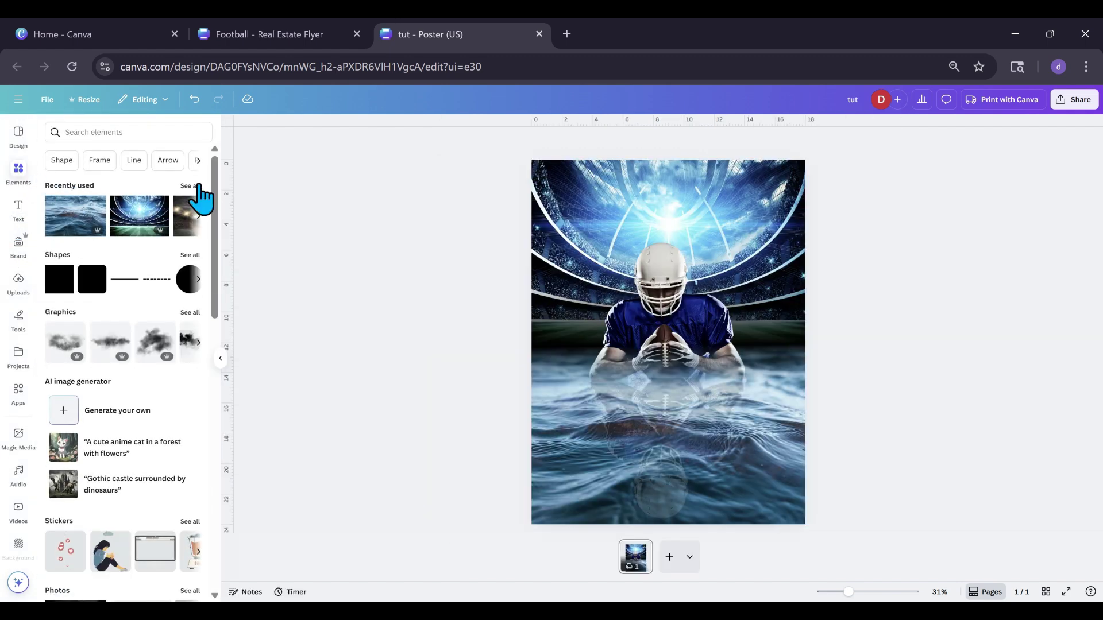
click(193, 185)
scroll(129, 390, down, 3)
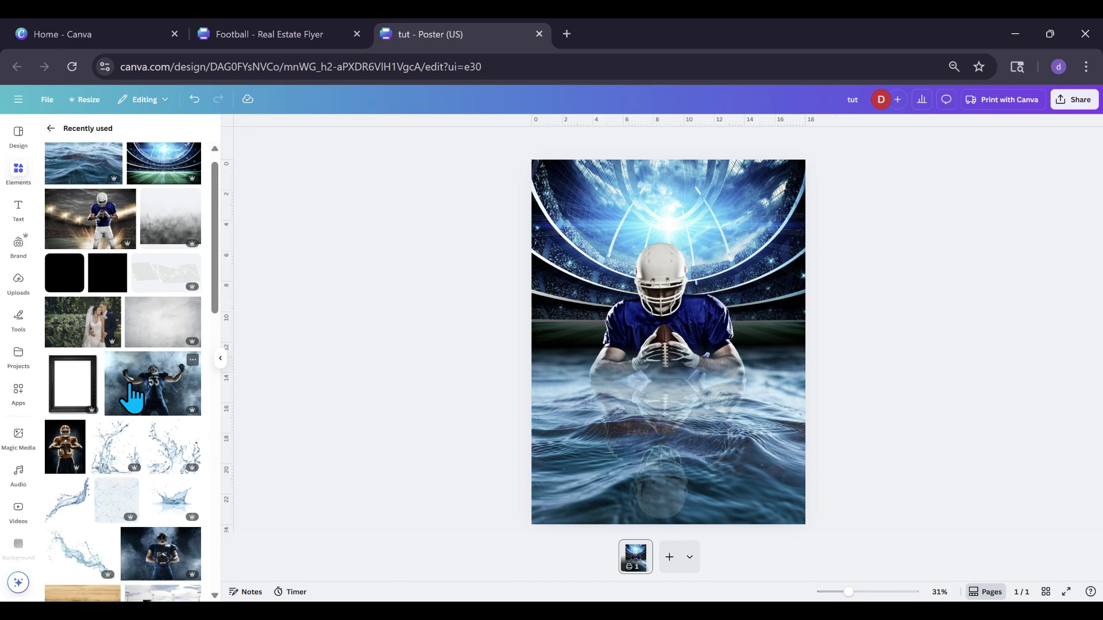
scroll(129, 390, up, 3)
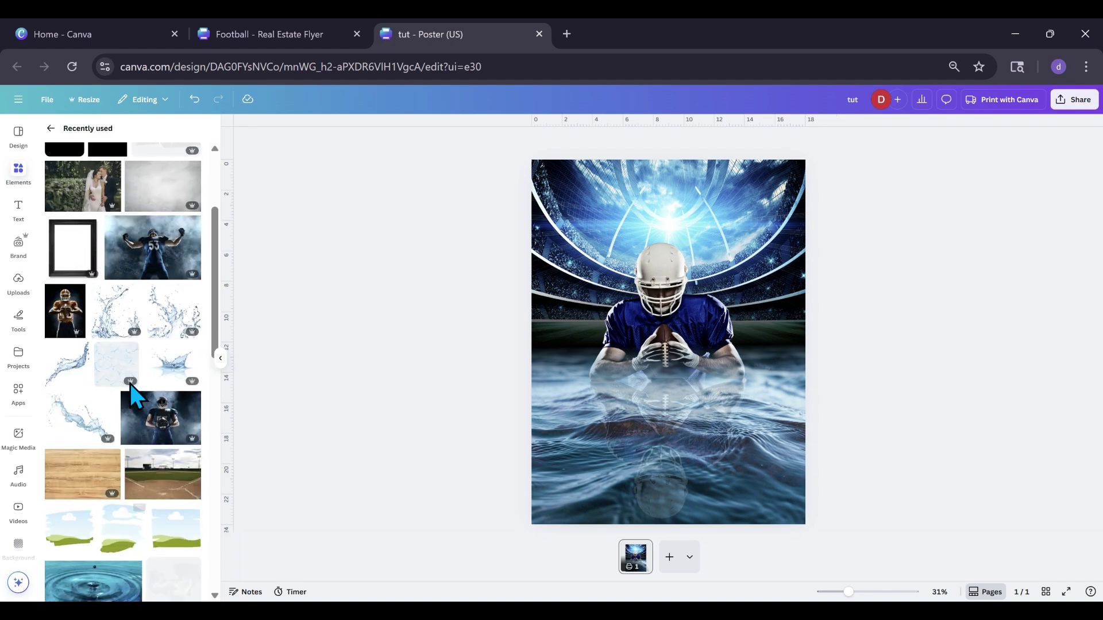
Add the dark smoke gradient graphic to the poster and enlarge it to cover the water across the full poster width
click(158, 244)
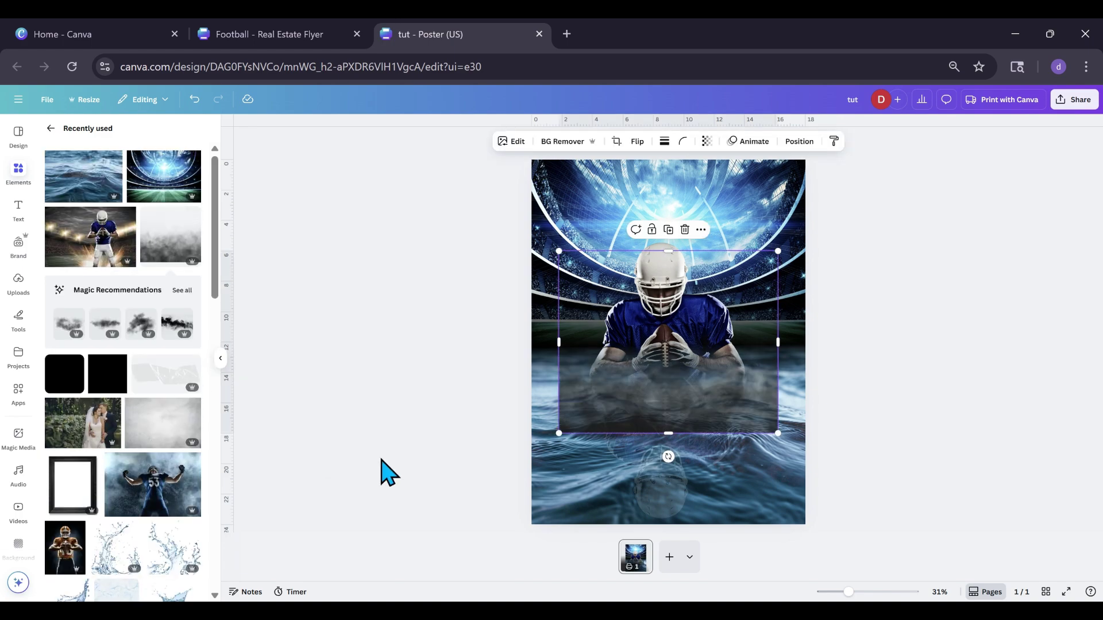
drag(647, 418, 612, 510)
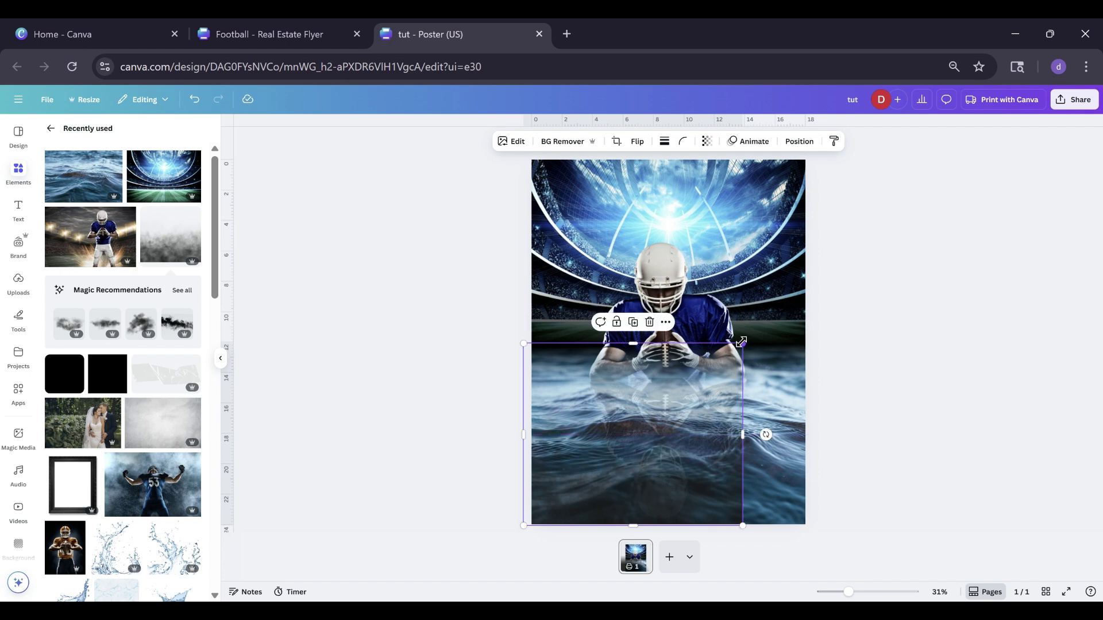
drag(752, 343, 840, 311)
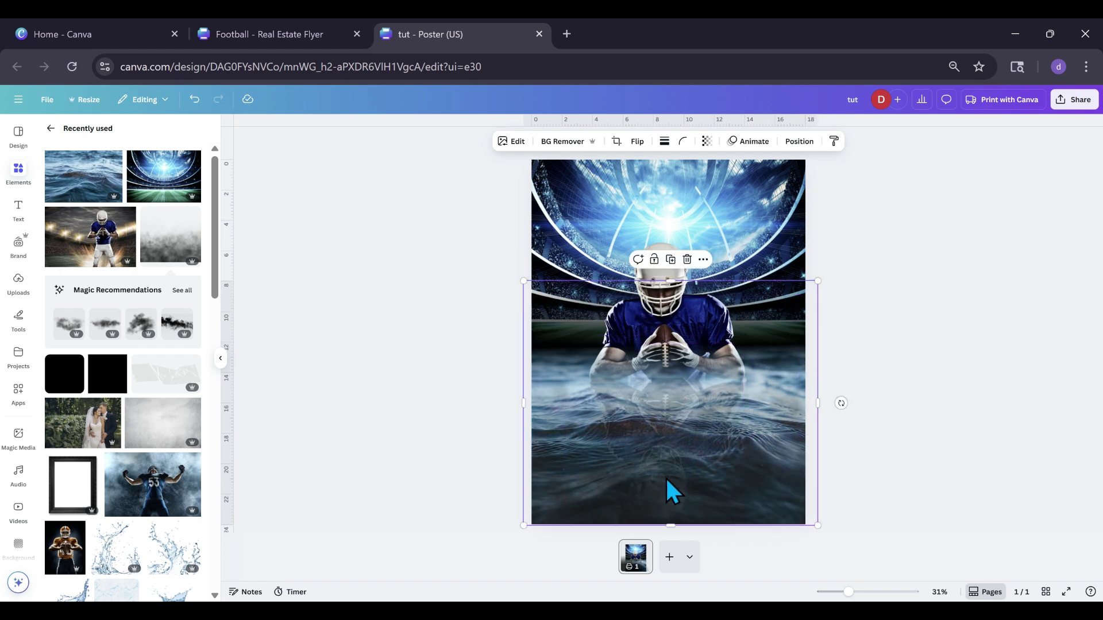
Look through the recently used elements for another graphic to add to the poster
scroll(101, 405, down, 3)
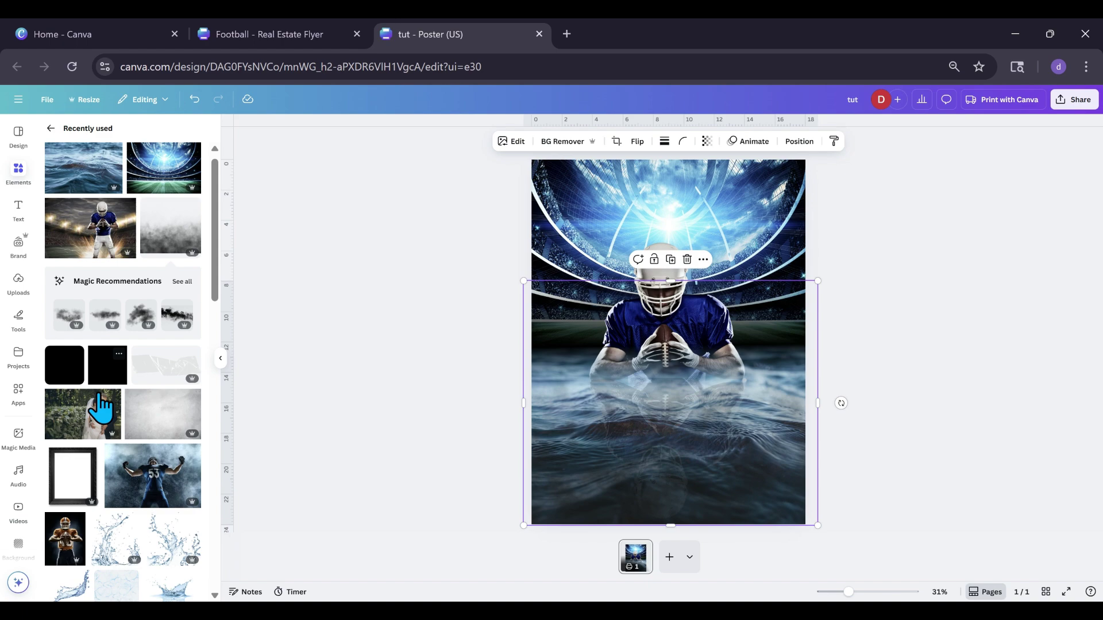
scroll(99, 396, down, 7)
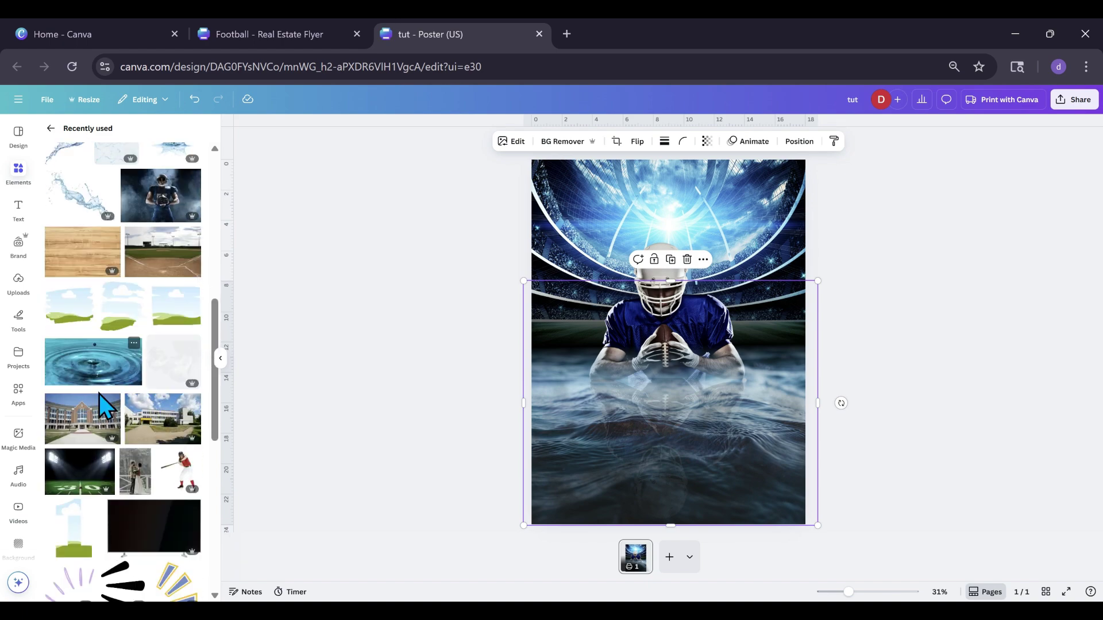
scroll(100, 396, up, 6)
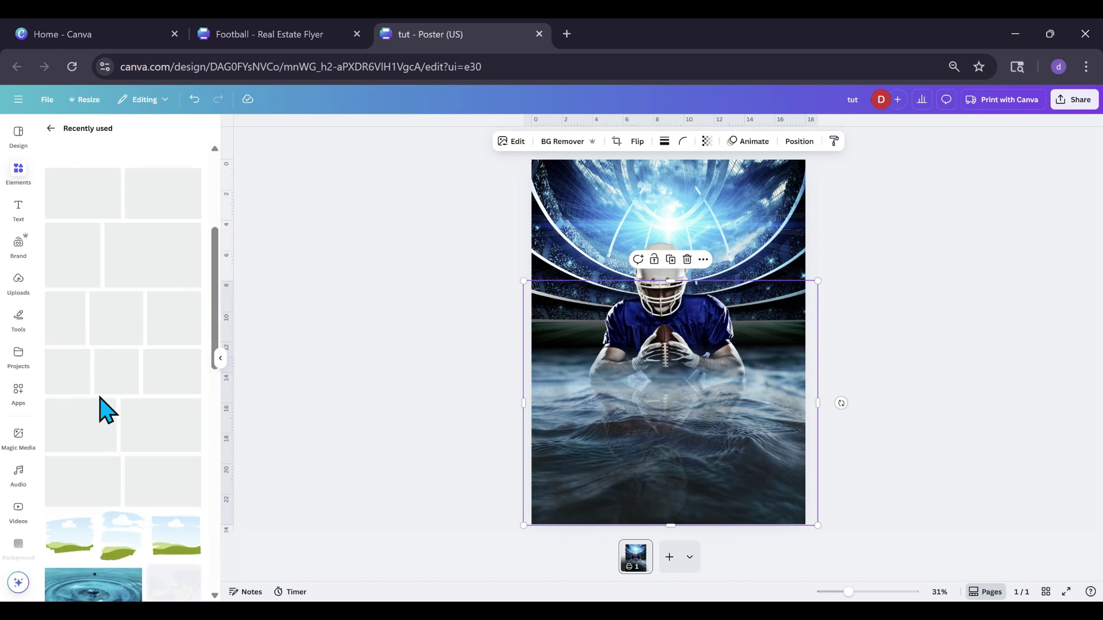
scroll(122, 479, up, 3)
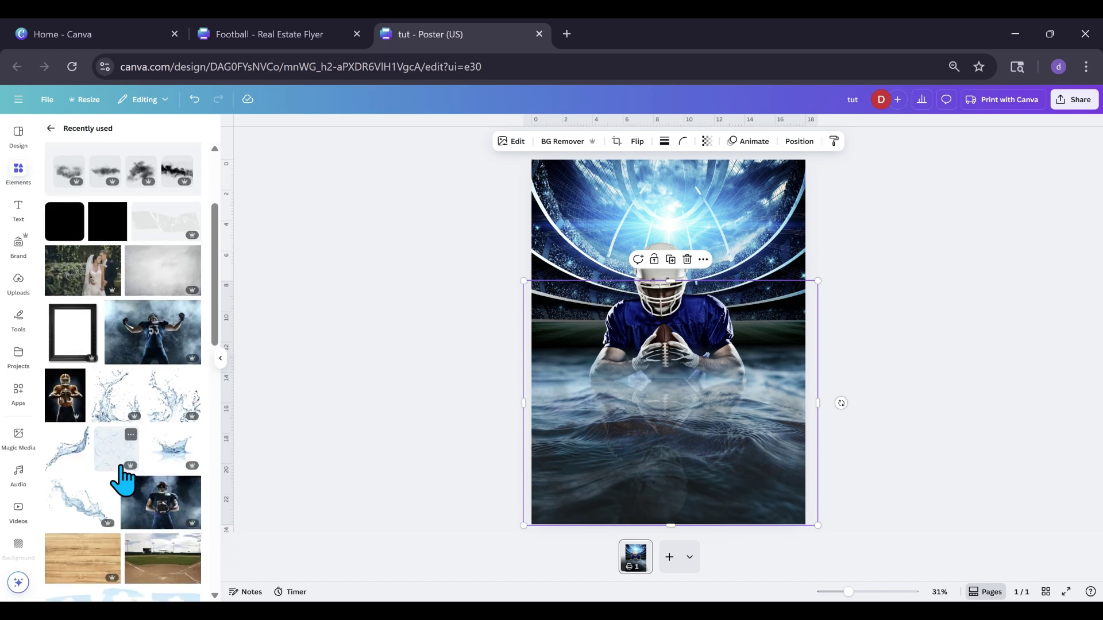
scroll(122, 479, up, 2)
scroll(122, 480, down, 3)
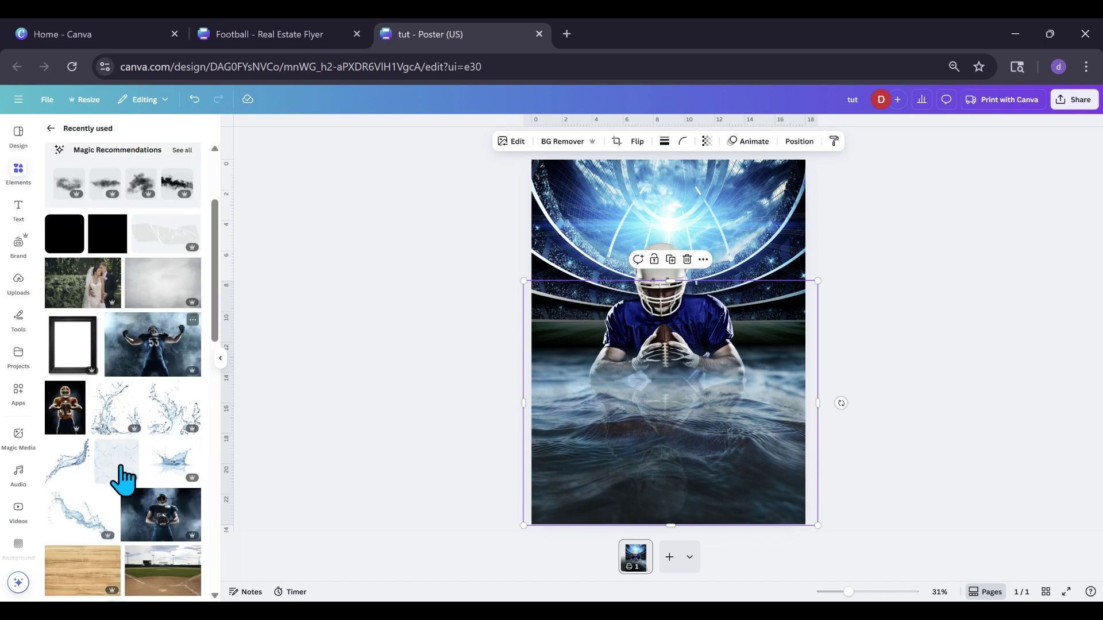
scroll(119, 485, up, 3)
Search the elements for "smoke" and place the first wispy white smoke graphic over the player's upper body
click(51, 128)
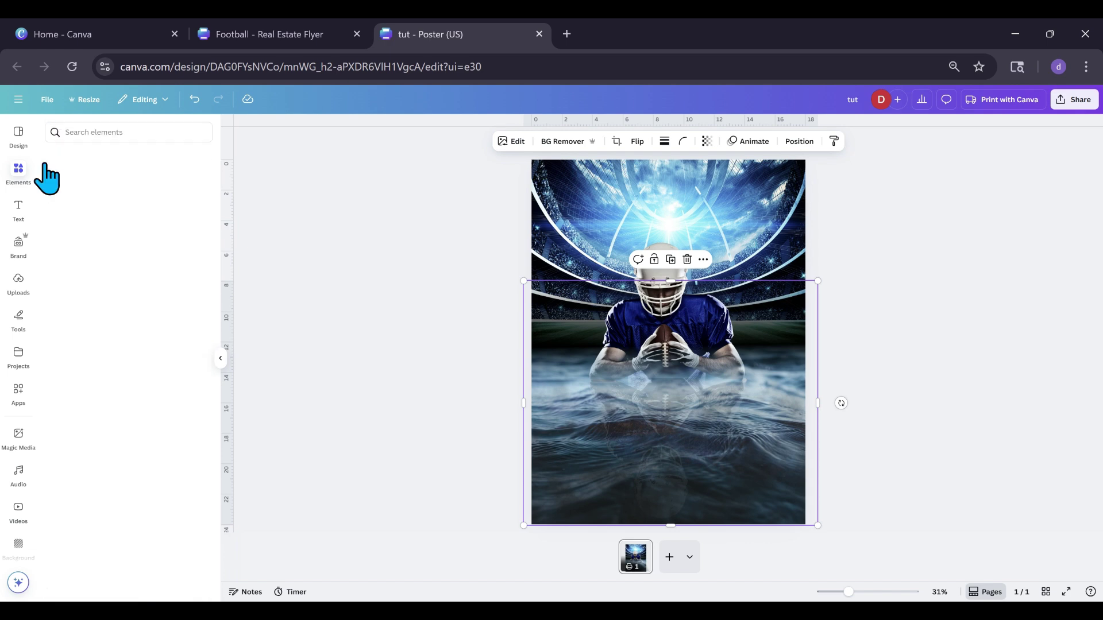
click(112, 132)
text(smoke)
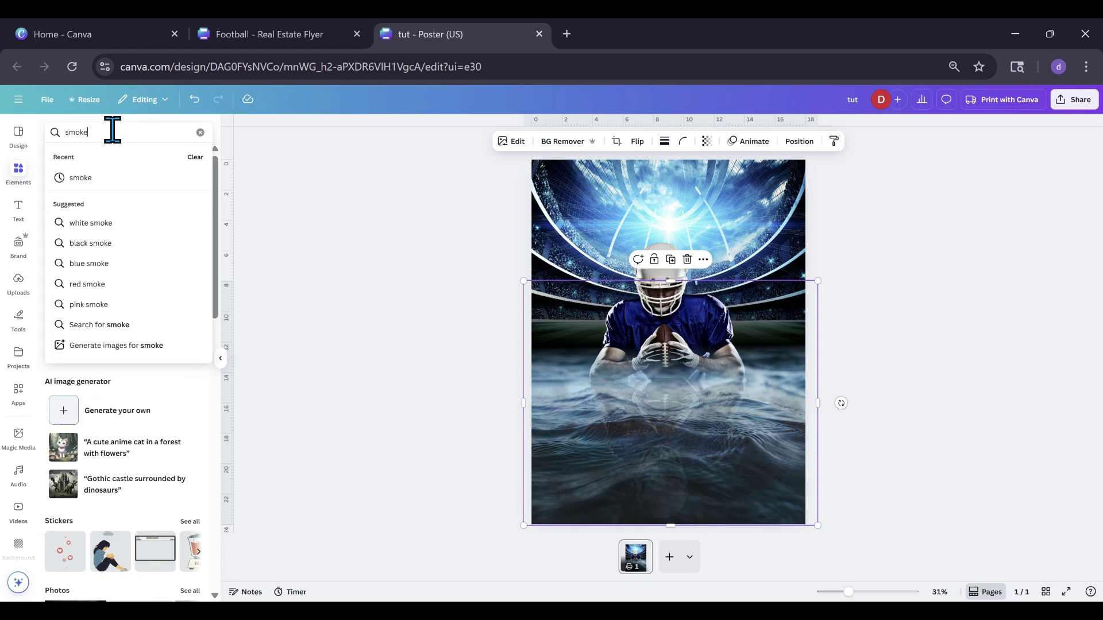
key(Return)
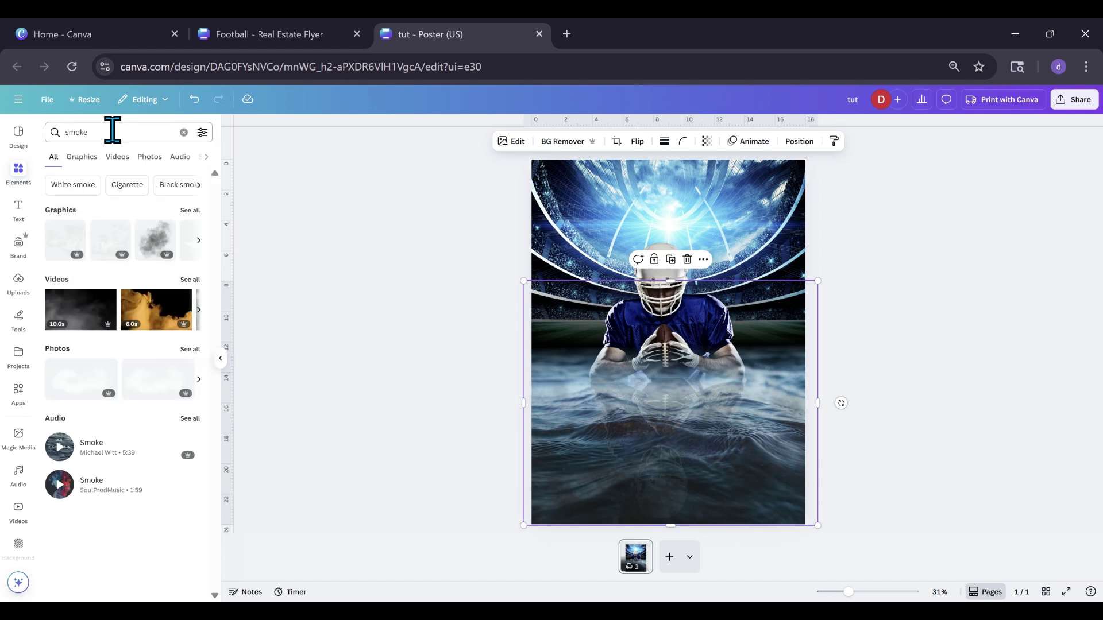
click(57, 244)
drag(659, 396, 657, 336)
Move the white smoke layer directly behind the upright player and enlarge it to about 17.1 by 13, aligned with the poster's left edge
click(798, 141)
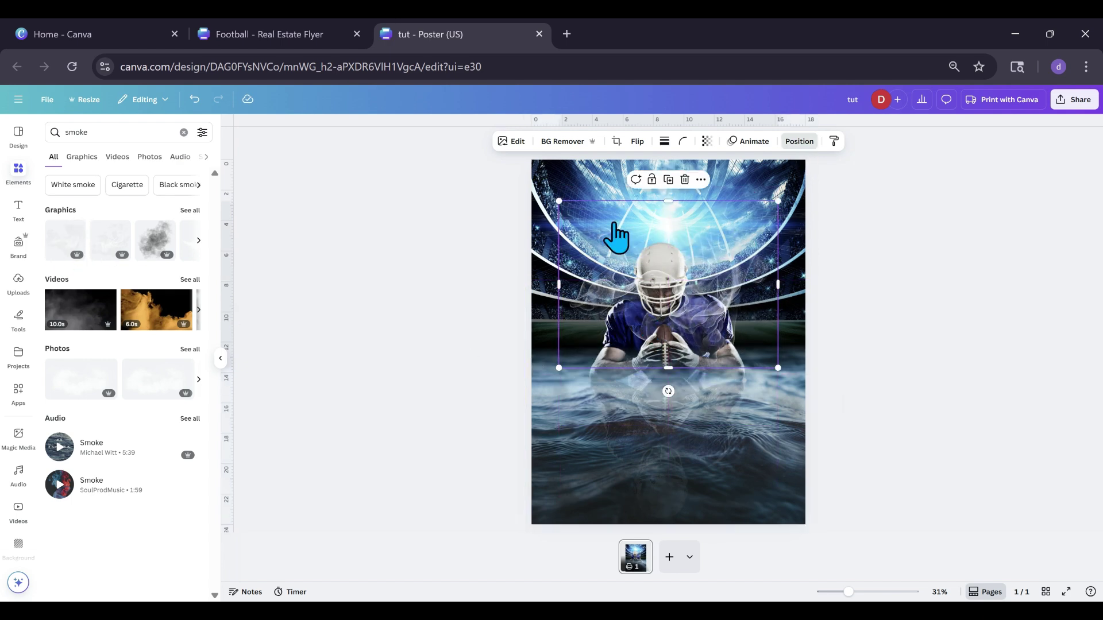
drag(129, 232, 136, 368)
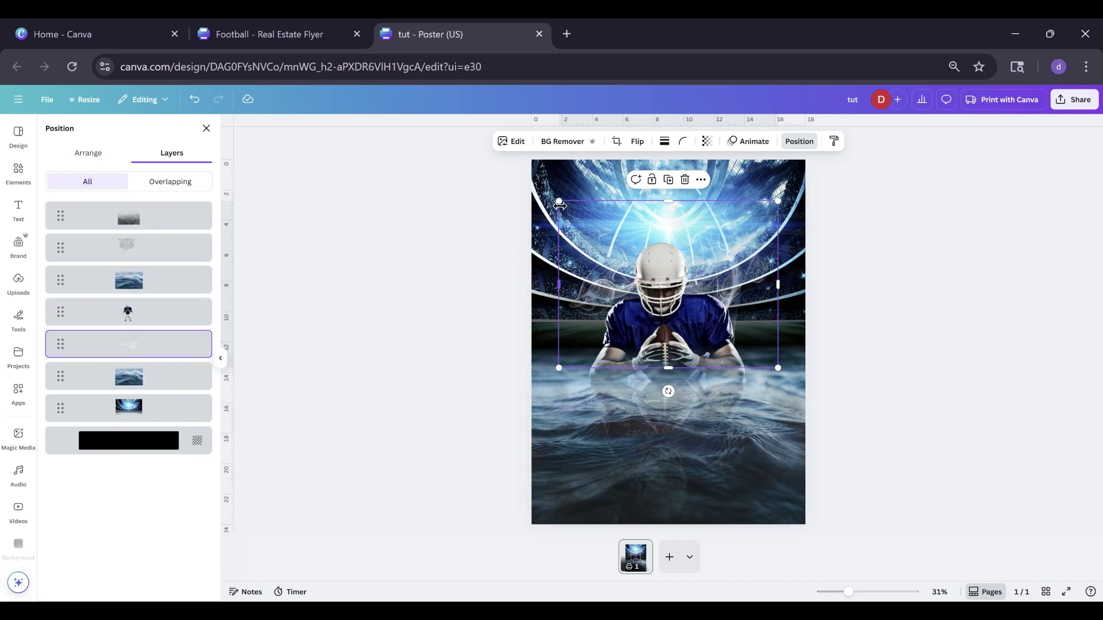
drag(558, 203, 517, 171)
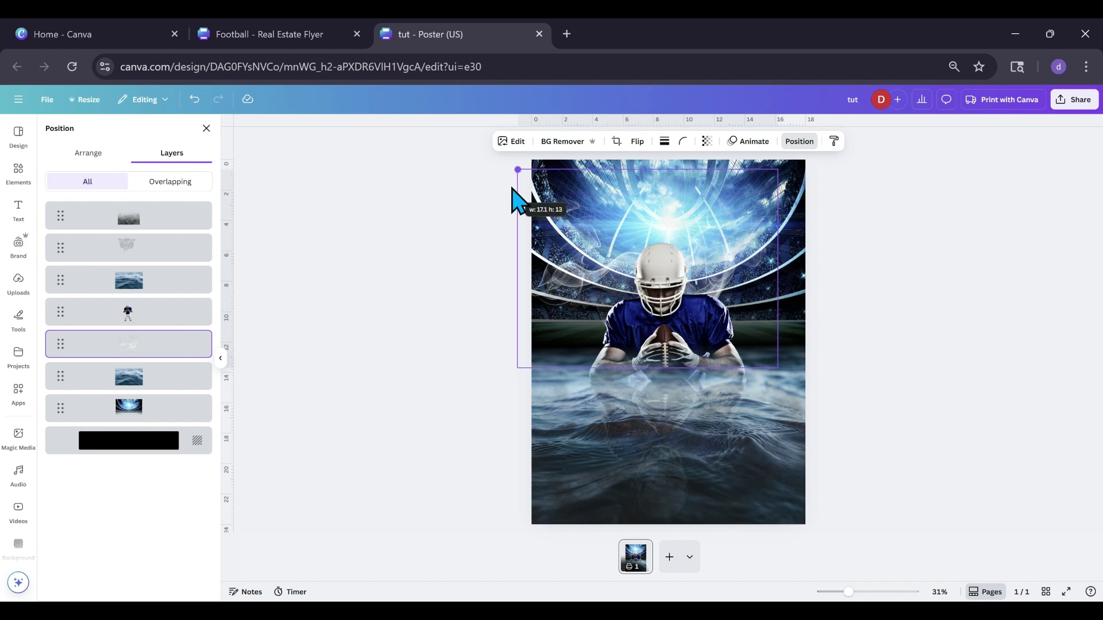
drag(572, 286, 585, 298)
Apply a whole-image blur with intensity 34 to the white smoke behind the player
click(508, 142)
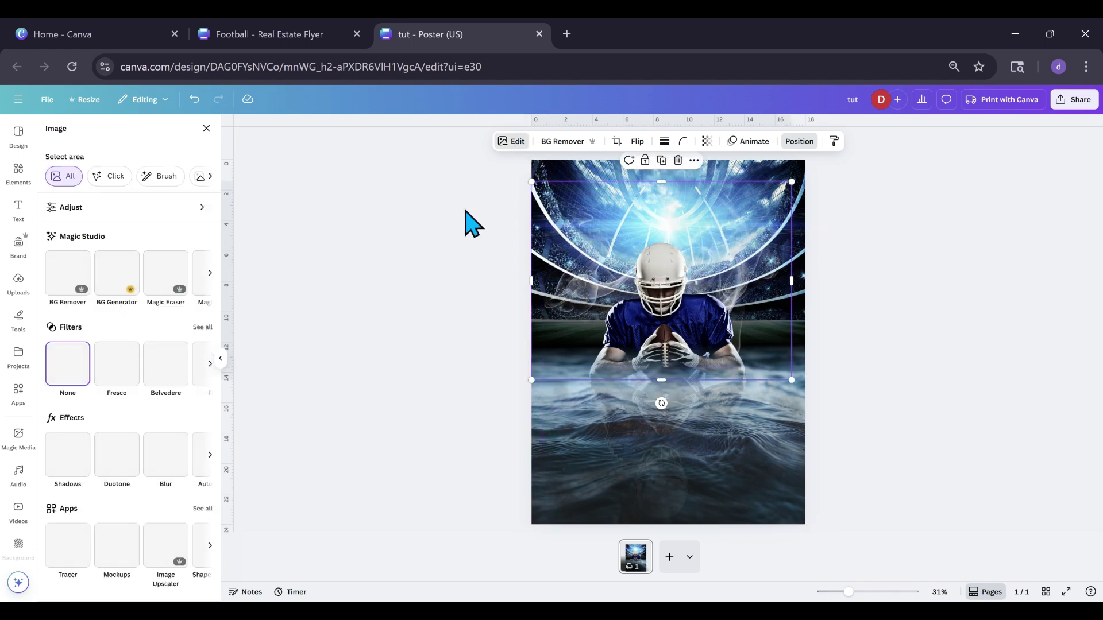
click(160, 459)
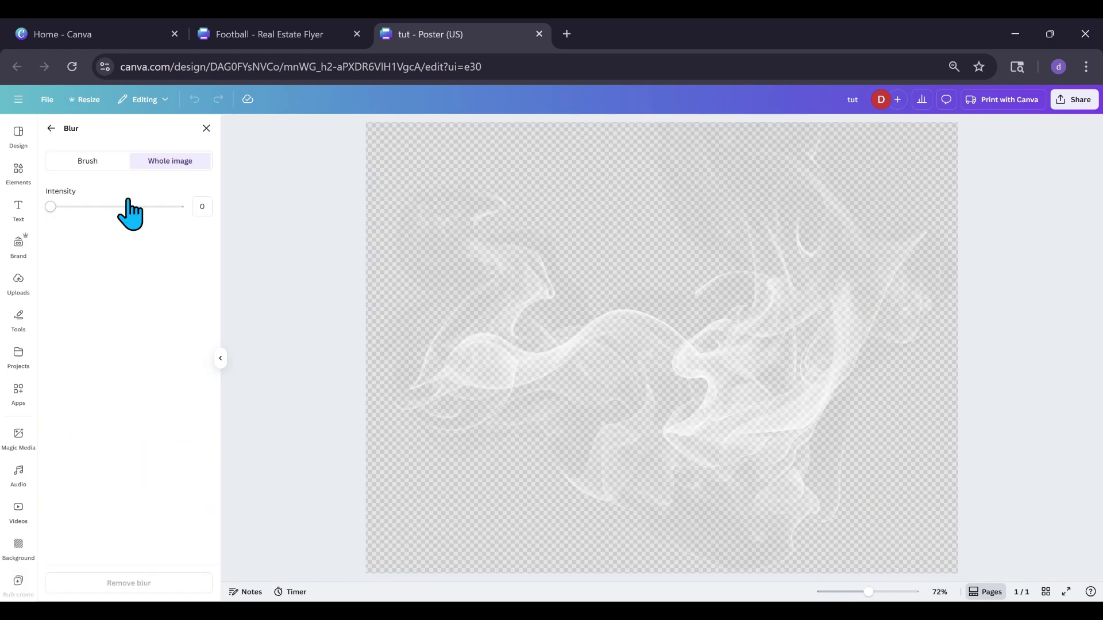
drag(55, 209, 95, 210)
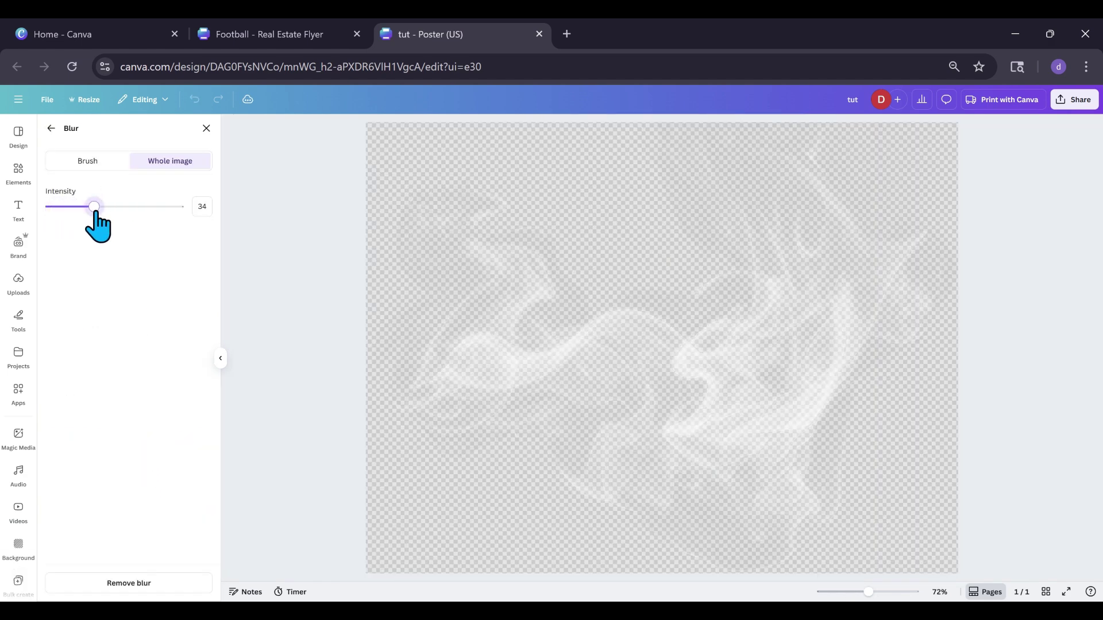
click(206, 128)
click(381, 397)
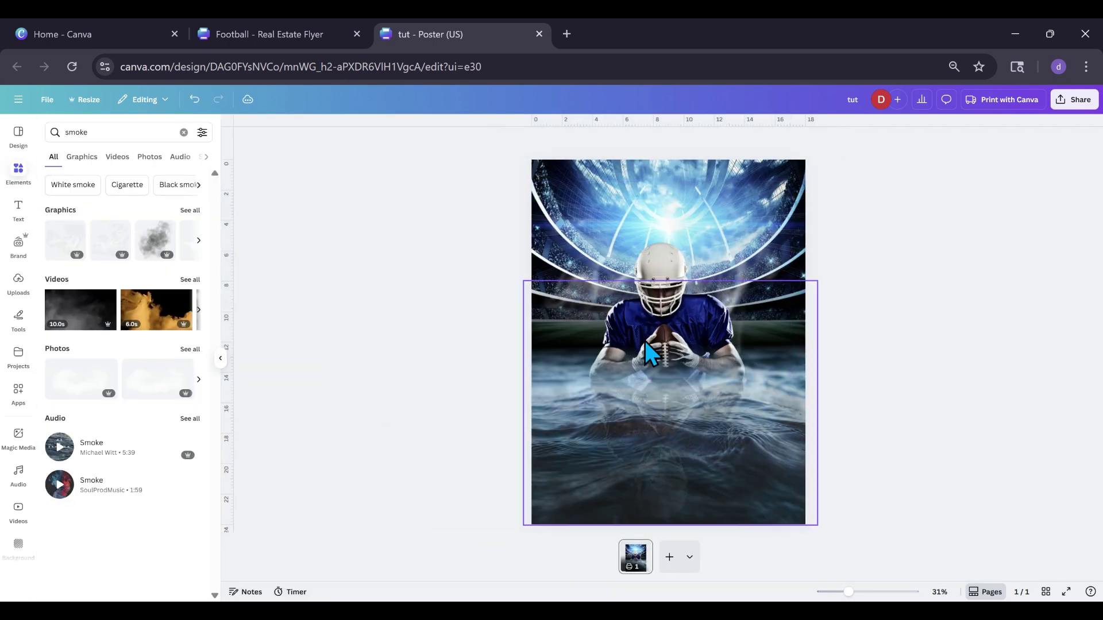